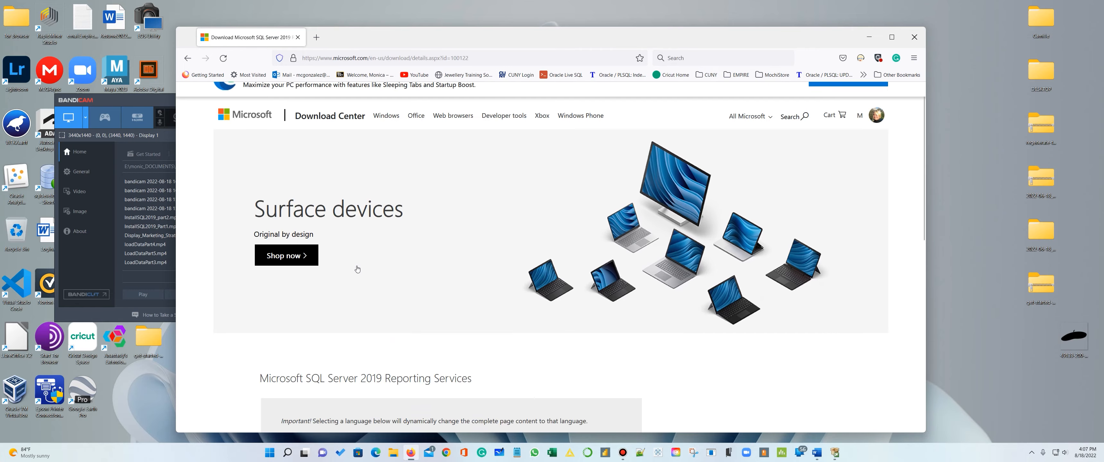
- Bring up the SQL Server Installation Center beside the browser and capture its Installation page with a rectangular Snipping Tool snip
scroll(312, 185, up, 7)
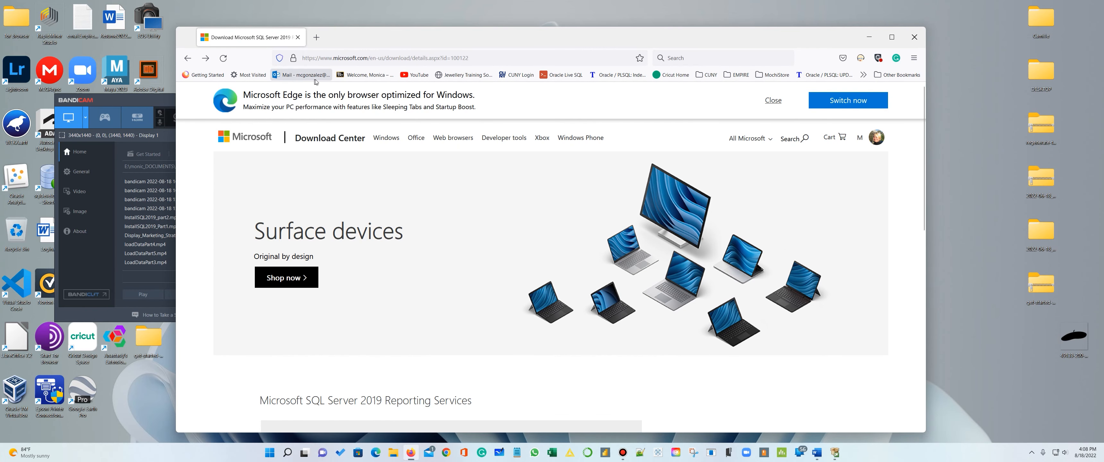
drag(378, 36, 623, 21)
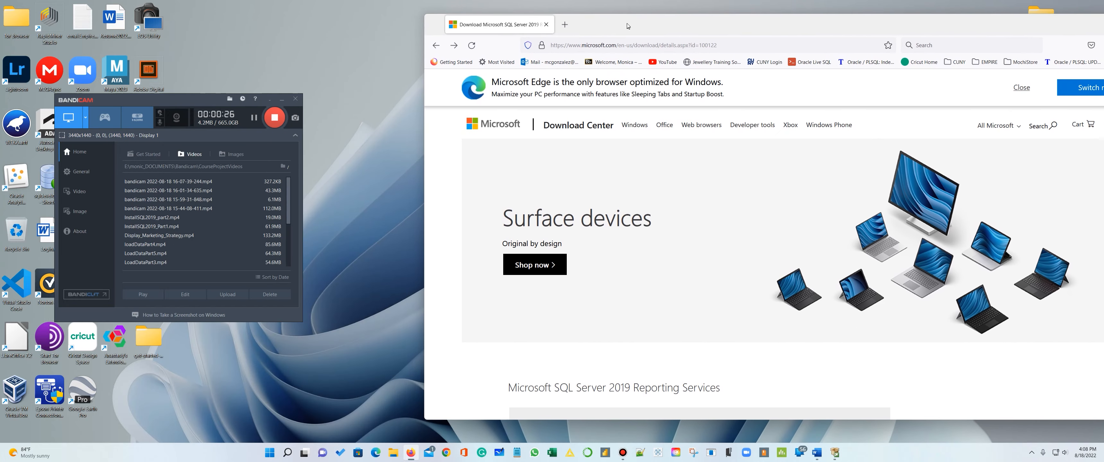
click(834, 452)
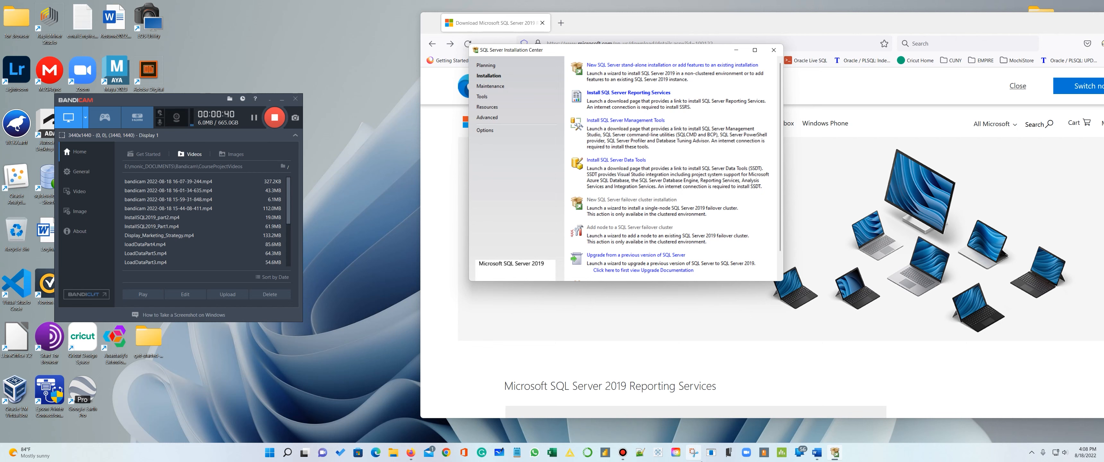
click(694, 453)
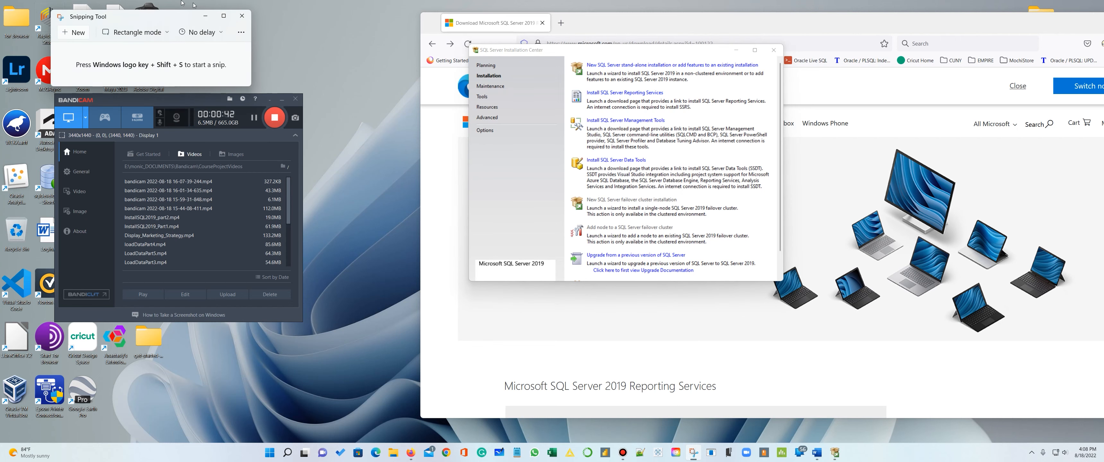
click(74, 32)
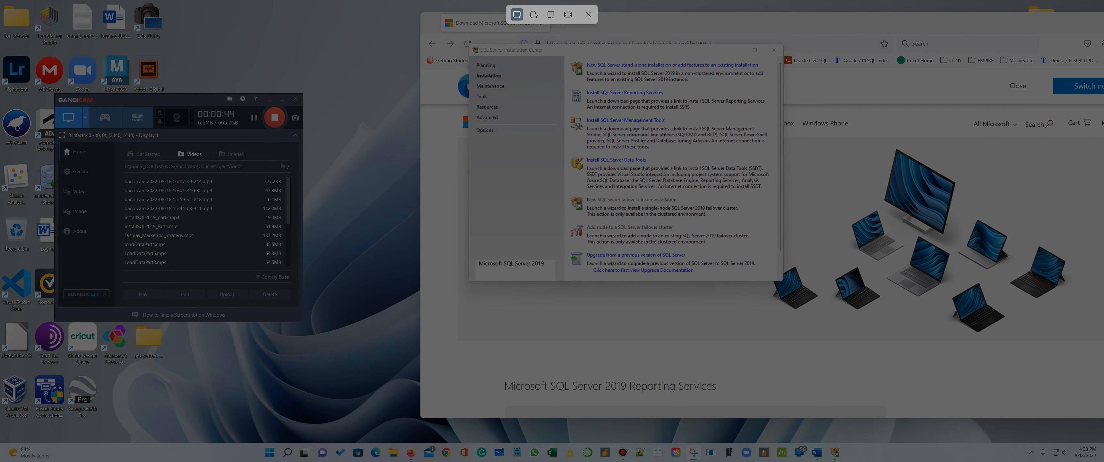
drag(420, 14, 791, 284)
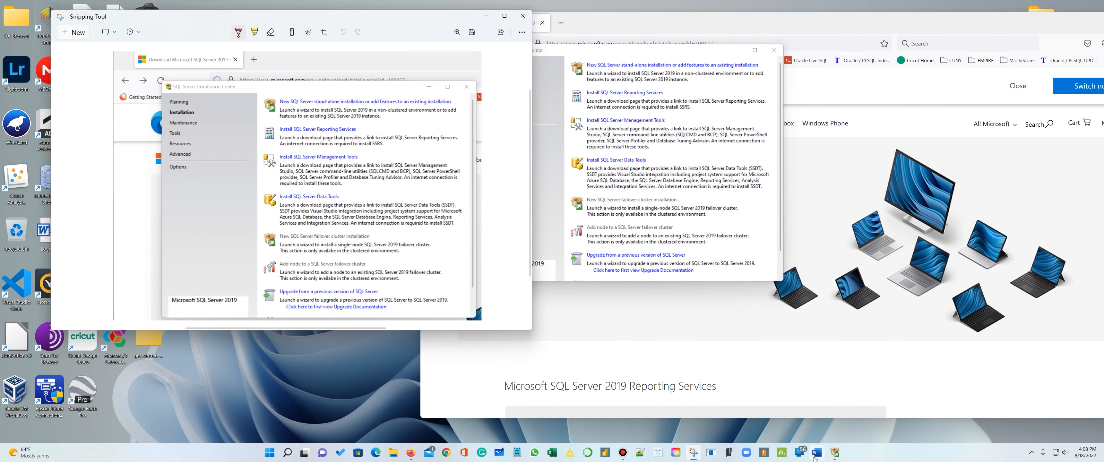
- Switch to the Word document and paste the Installation Center snip on new lines below the adventureworks-install-configure link
click(817, 452)
scroll(790, 278, down, 5)
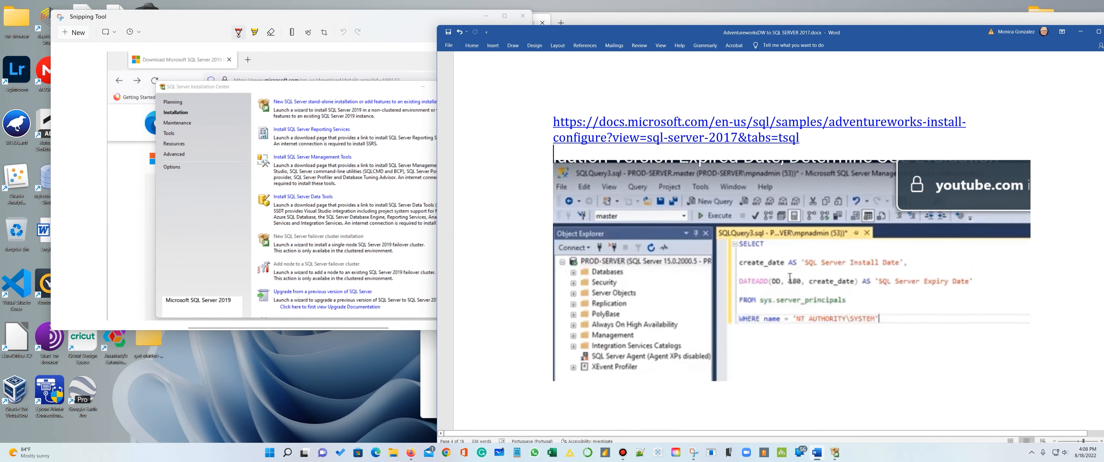
scroll(799, 201, down, 3)
scroll(799, 200, up, 5)
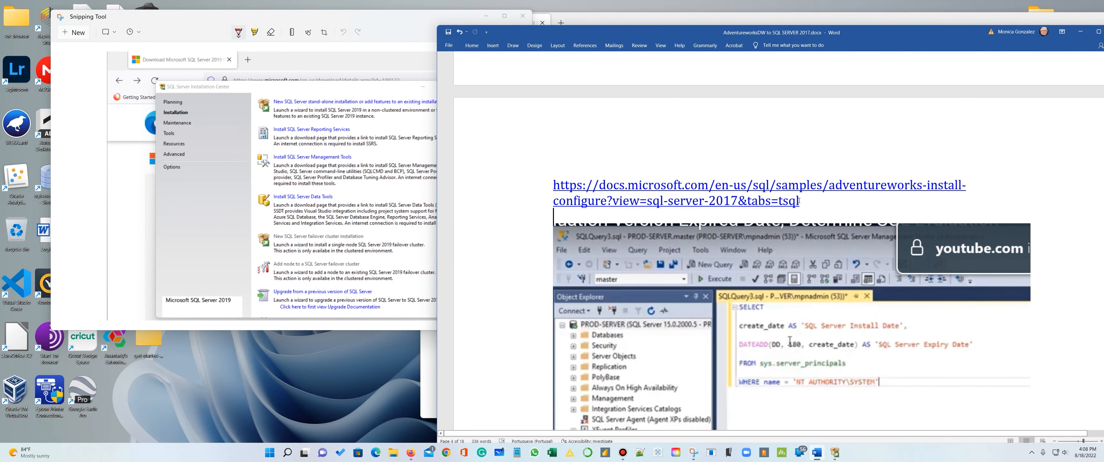
key(Return)
key(Return)
key(Return)
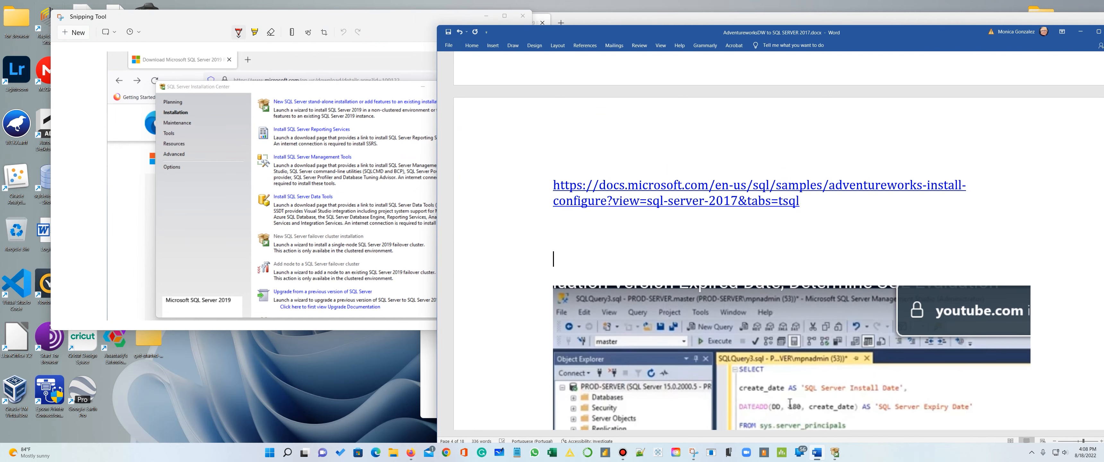
key(ctrl+v)
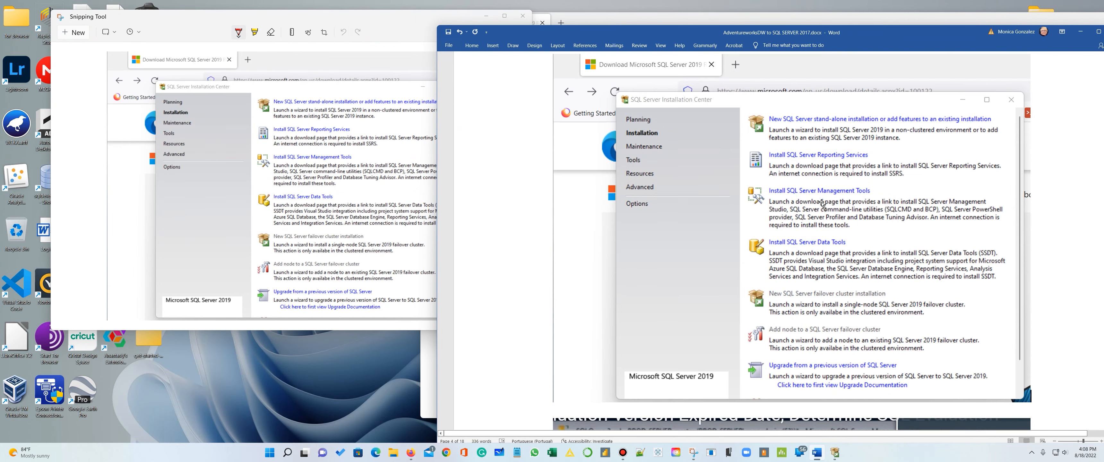
- Add the heading "Install Repoting Services" above the pasted Installation Center screenshot
scroll(816, 199, up, 5)
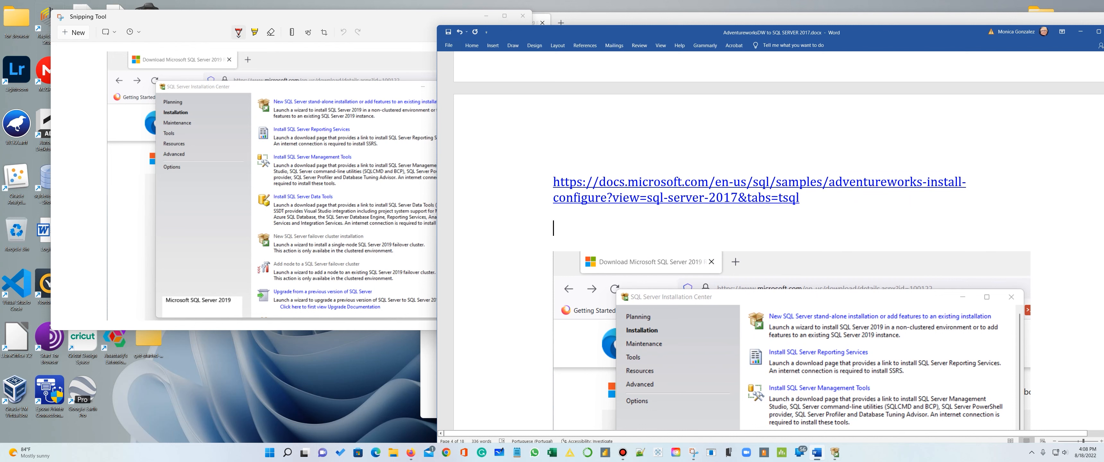
text(Install)
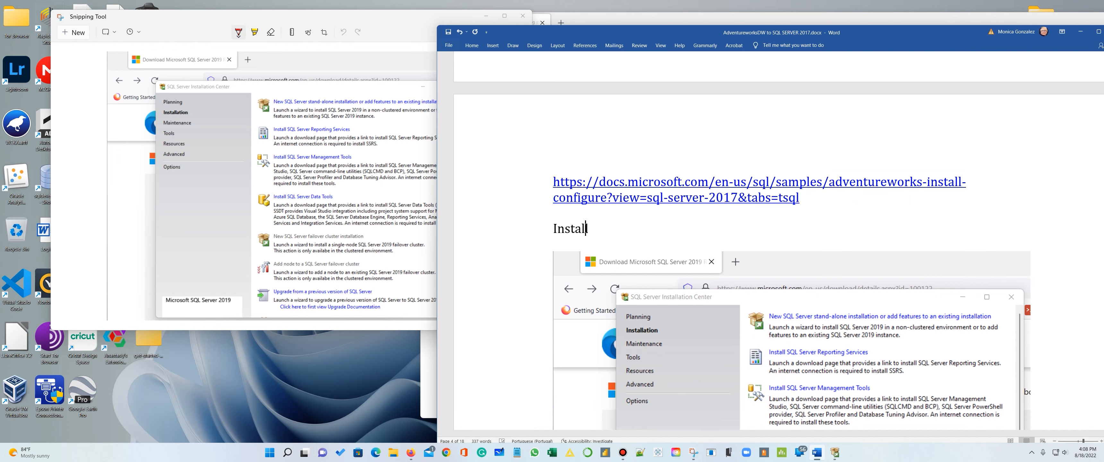
text( Repoting Servi)
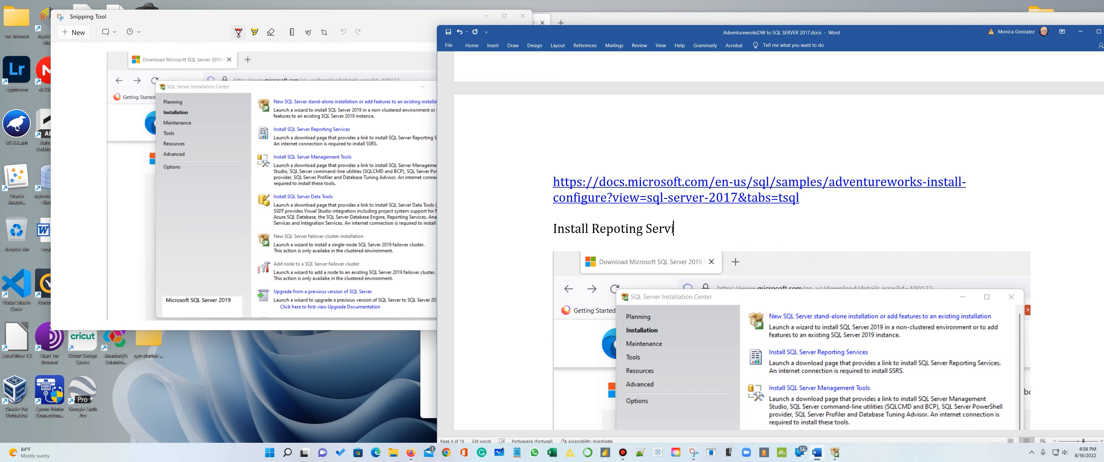
text(ces)
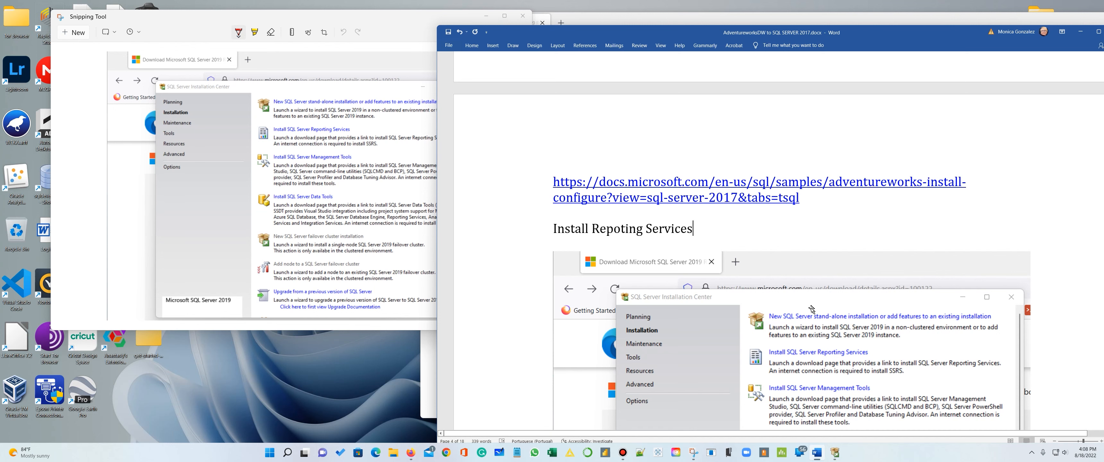
- Close Snipping Tool and open the Install SQL Server Reporting Services link from the SQL Server Installation Center
scroll(782, 291, down, 3)
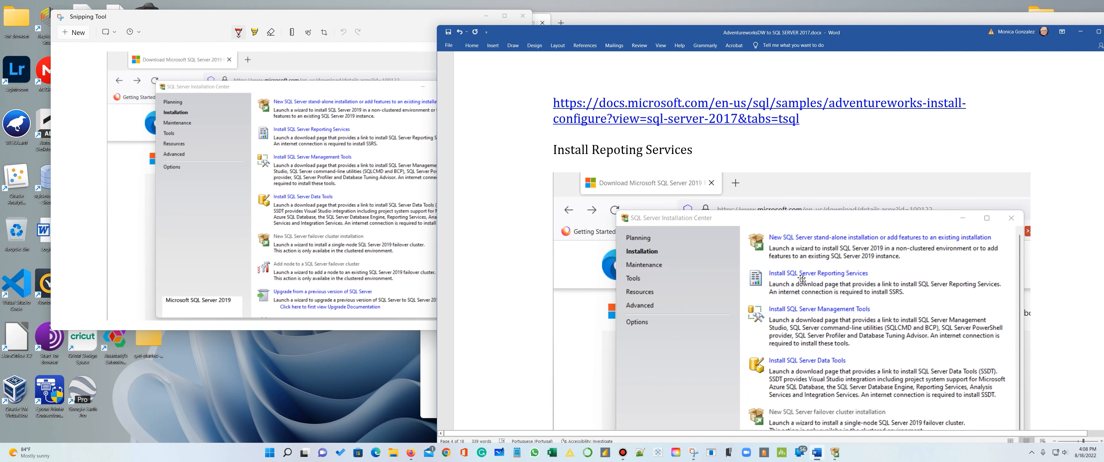
key(alt+Tab)
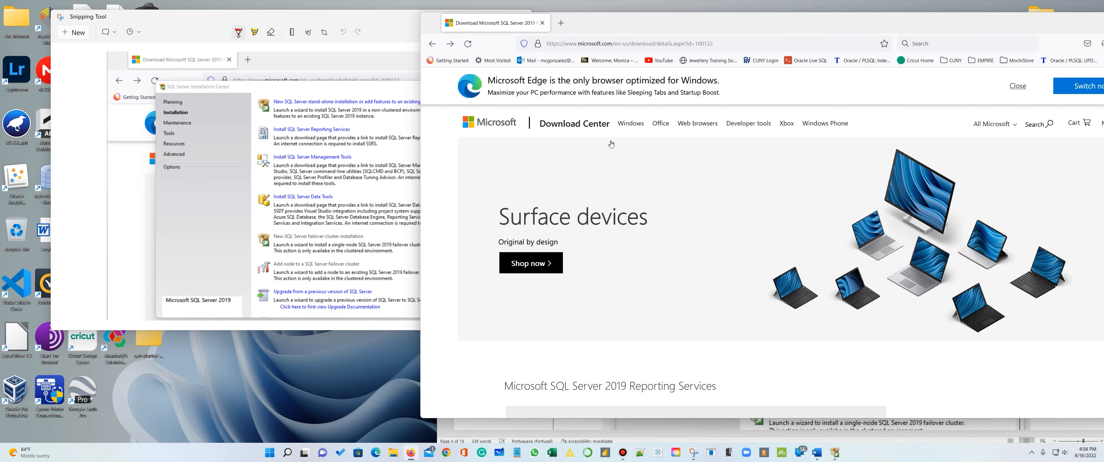
scroll(619, 156, down, 4)
scroll(620, 156, up, 5)
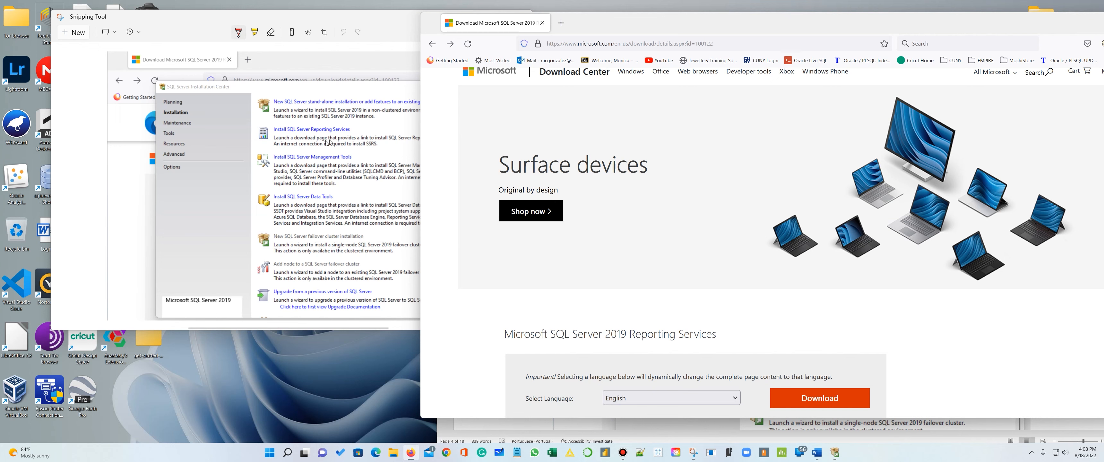
click(312, 131)
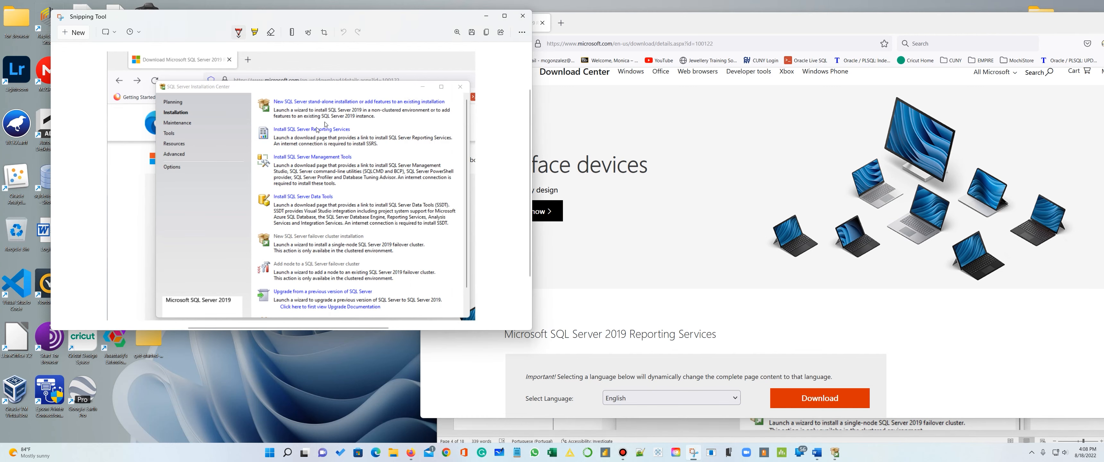
click(523, 16)
click(837, 456)
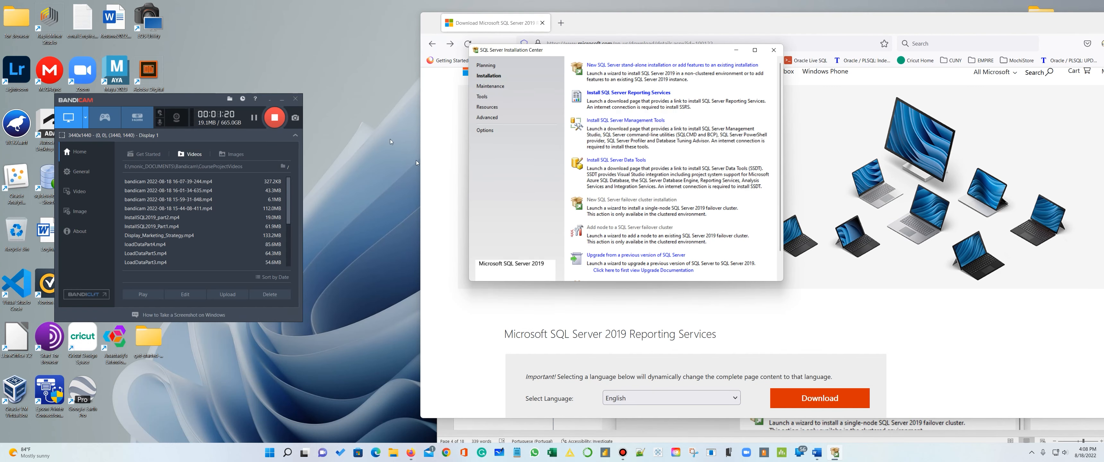
click(642, 99)
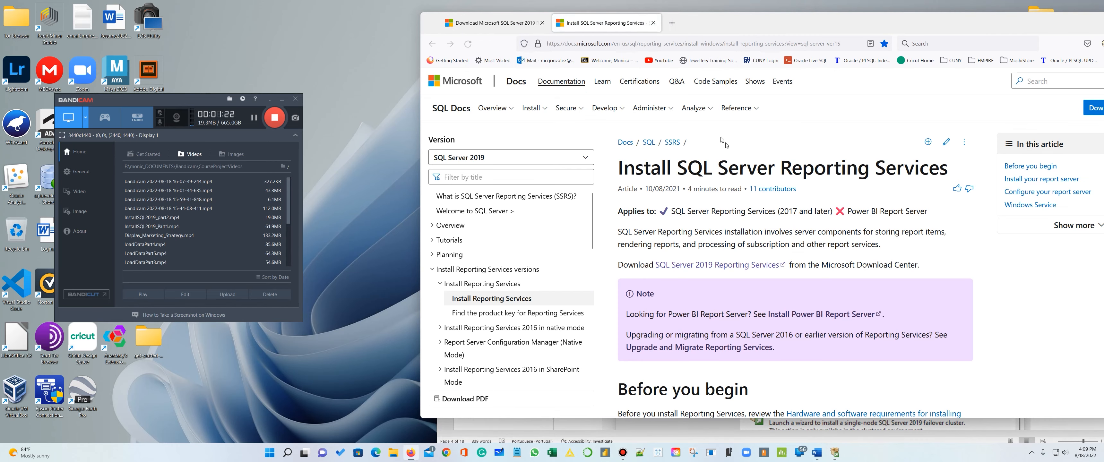
- Copy the Install SQL Server Reporting Services page's address into the Word document, on a new line under the "Install Repoting Services" heading
click(719, 45)
key(ctrl+c)
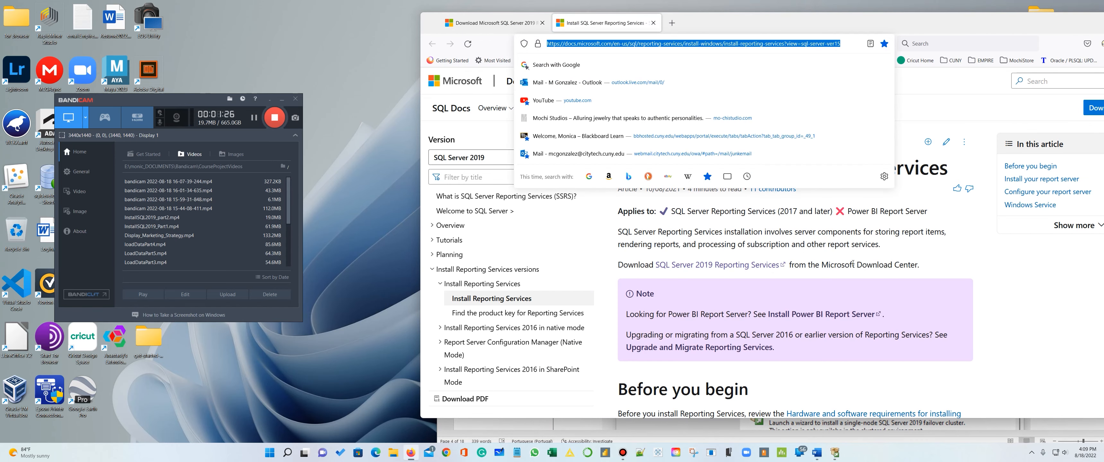
click(818, 456)
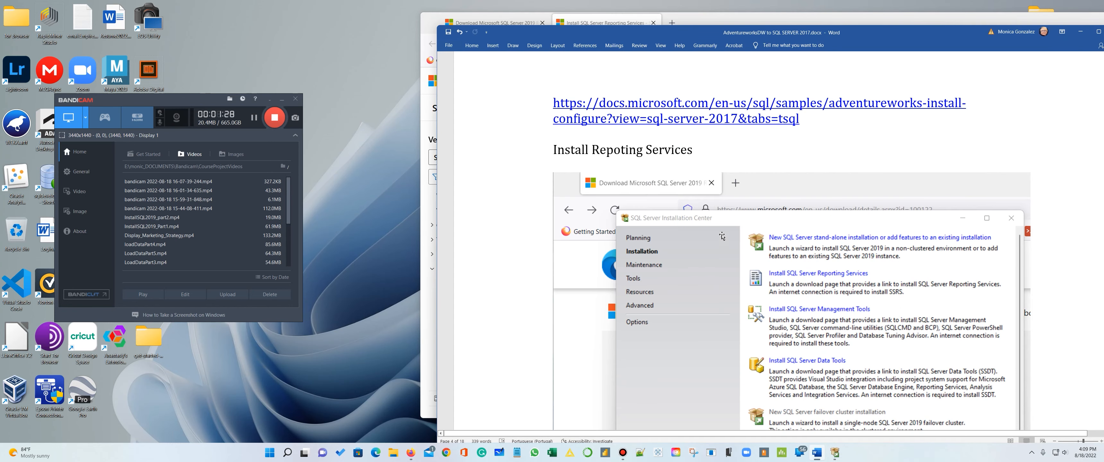
key(Return)
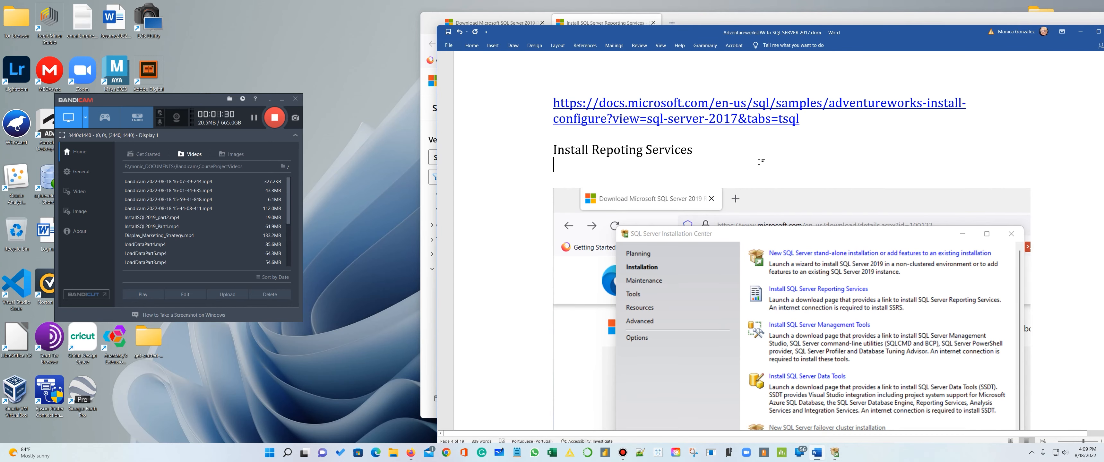
key(ctrl+v)
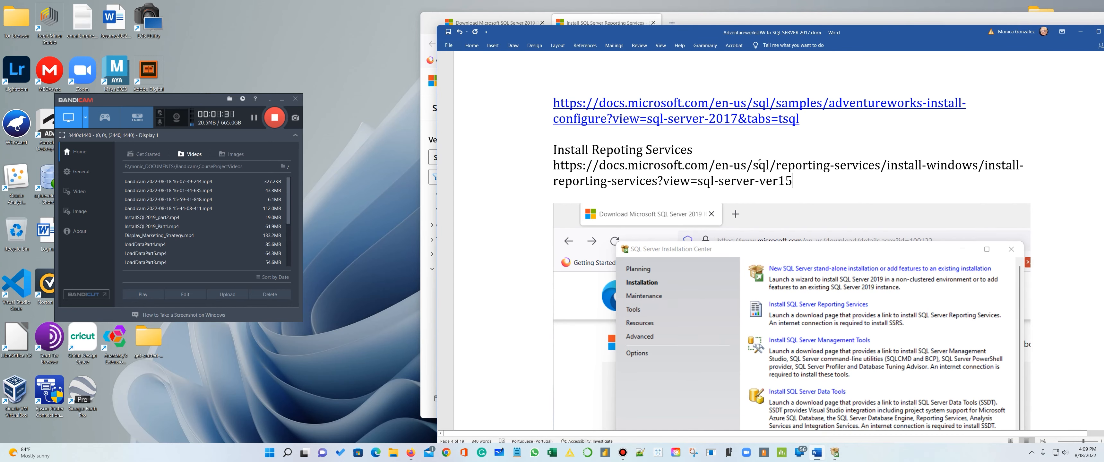
- Return to Firefox, follow the docs page's SQL Server 2019 Reporting Services link, close the duplicate tab and download the English installer
click(758, 20)
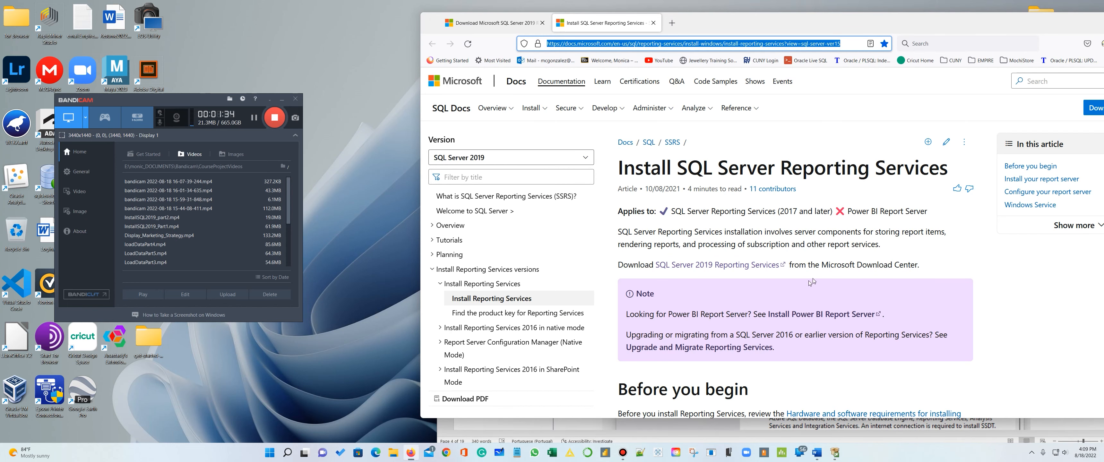
click(714, 264)
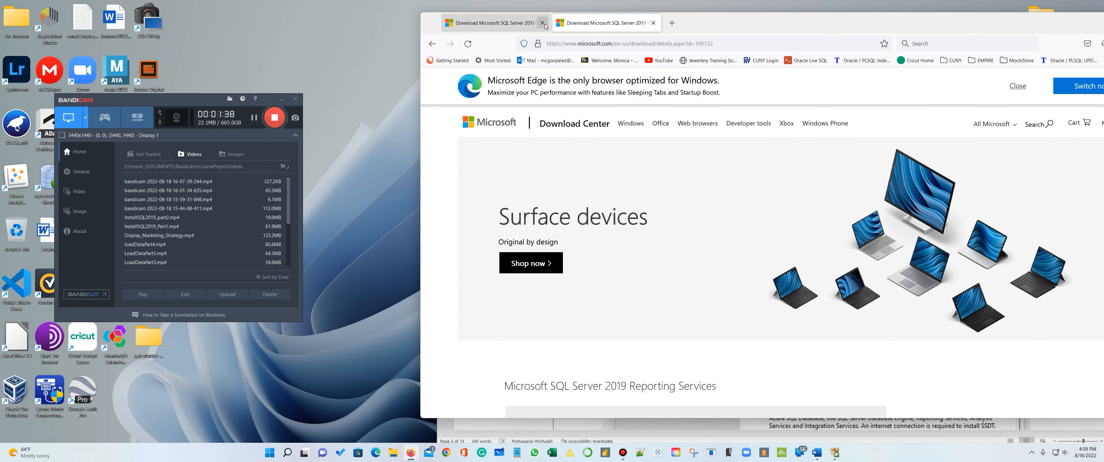
click(542, 23)
scroll(705, 200, down, 5)
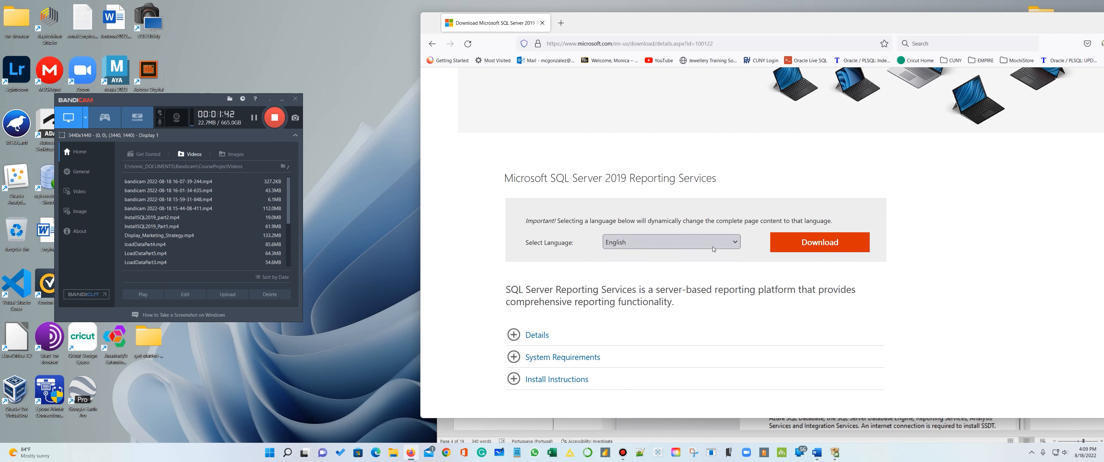
click(817, 243)
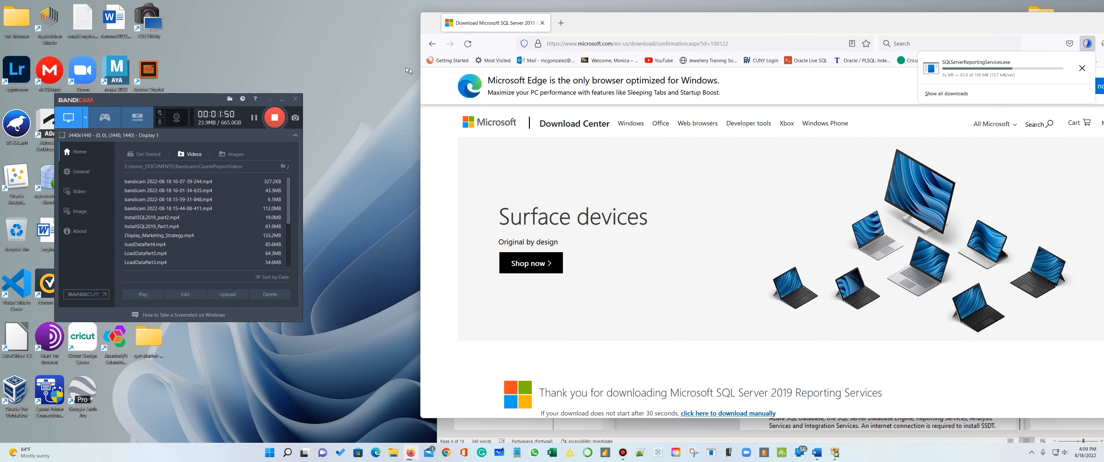
- Show the finished download in its folder and launch SQLServerReportingServices.exe
scroll(557, 162, down, 5)
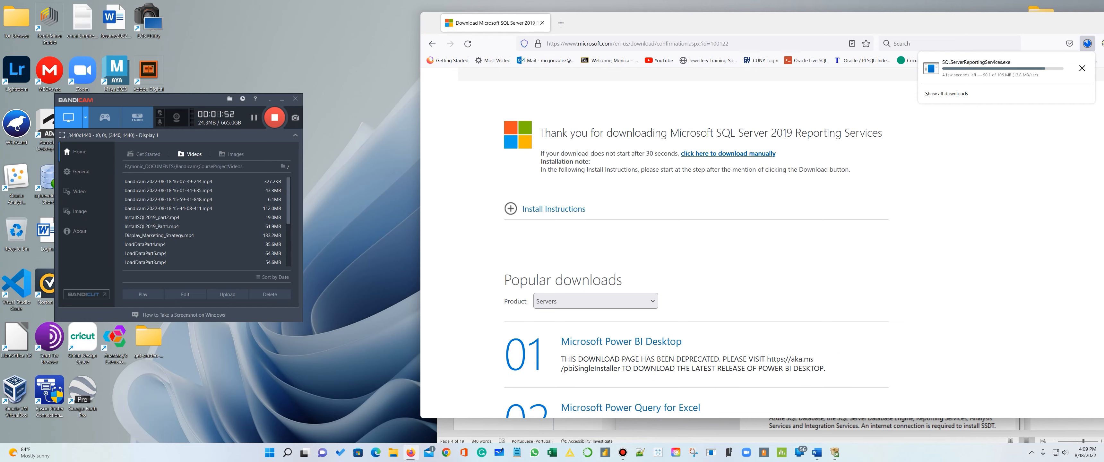
scroll(559, 163, up, 5)
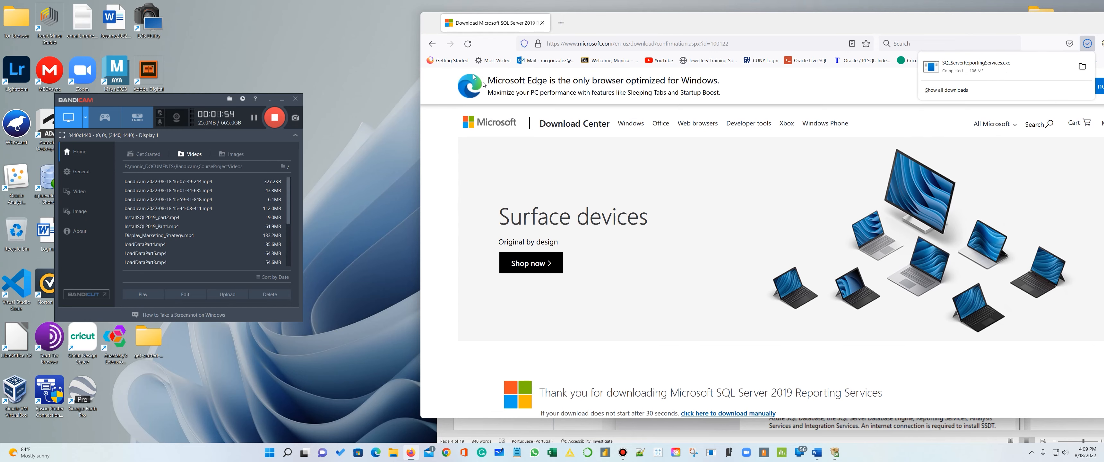
drag(640, 23, 403, 28)
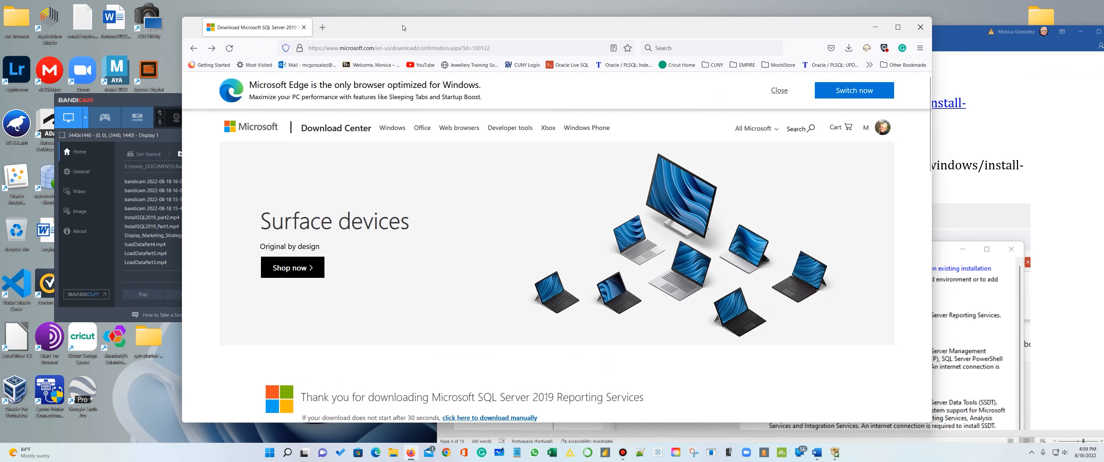
click(850, 51)
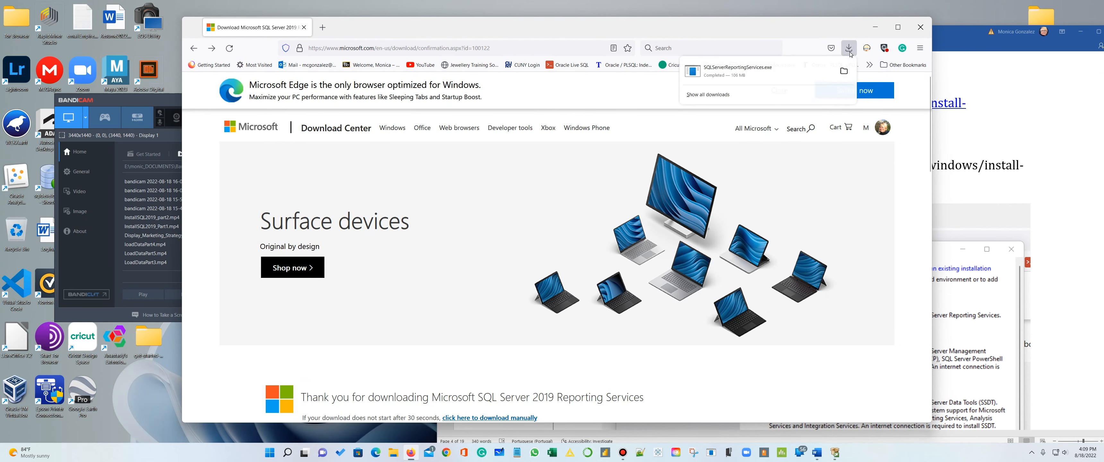
click(843, 72)
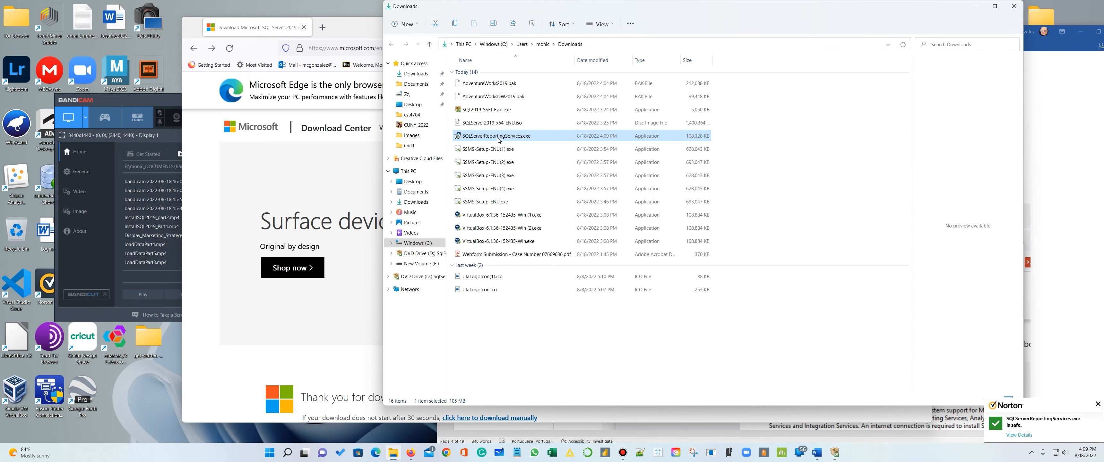
click(506, 139)
double_click(460, 136)
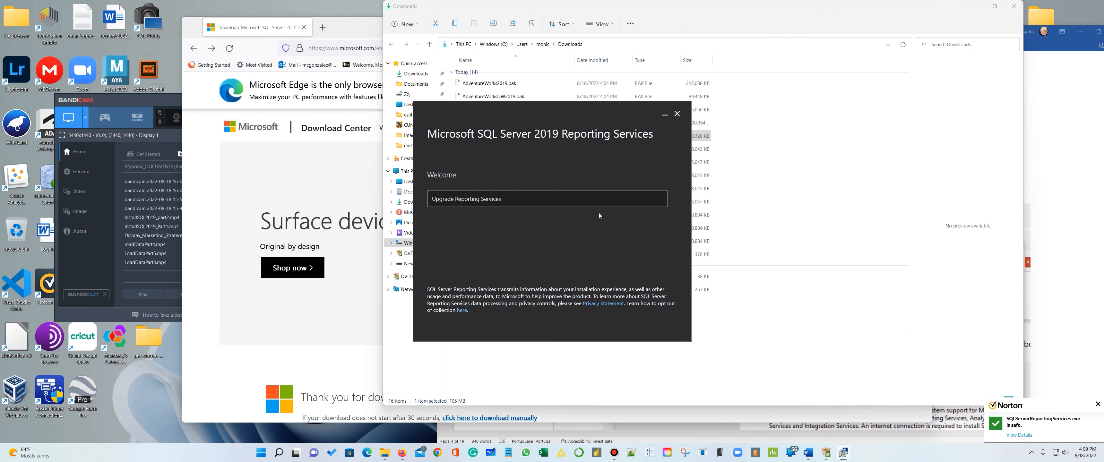
- Choose Upgrade Reporting Services in the installer, accept the license terms and look through their text
click(600, 196)
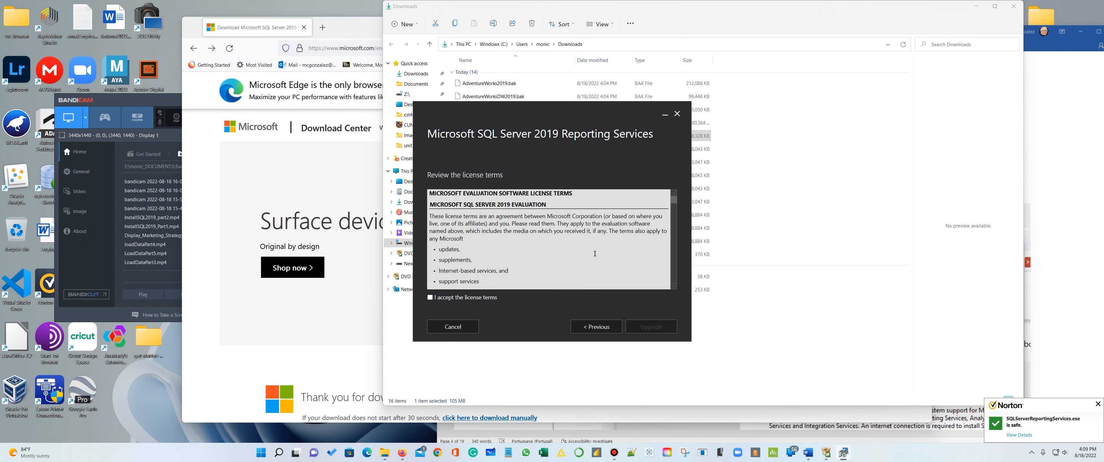
click(430, 298)
scroll(581, 248, down, 5)
scroll(597, 240, down, 10)
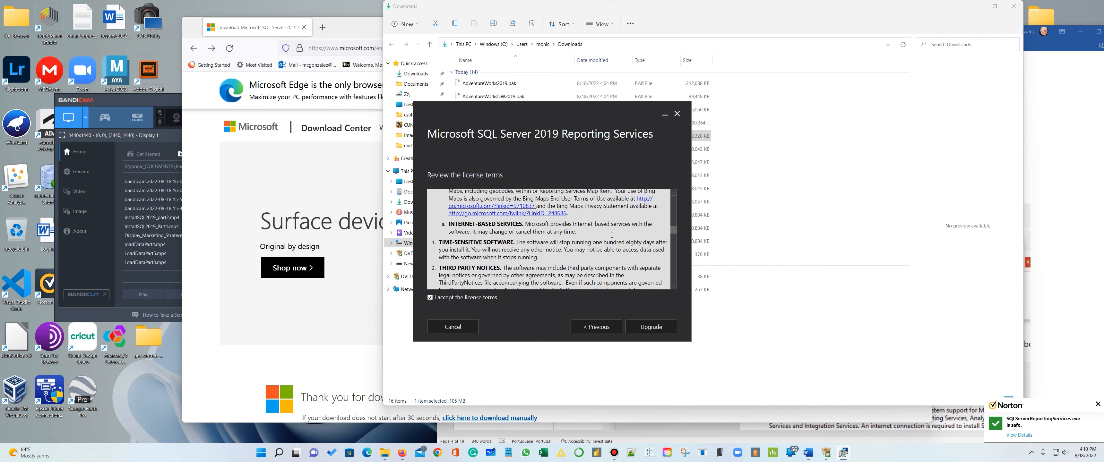
- Read through the rest of the license terms and start the Reporting Services upgrade
scroll(614, 245, down, 5)
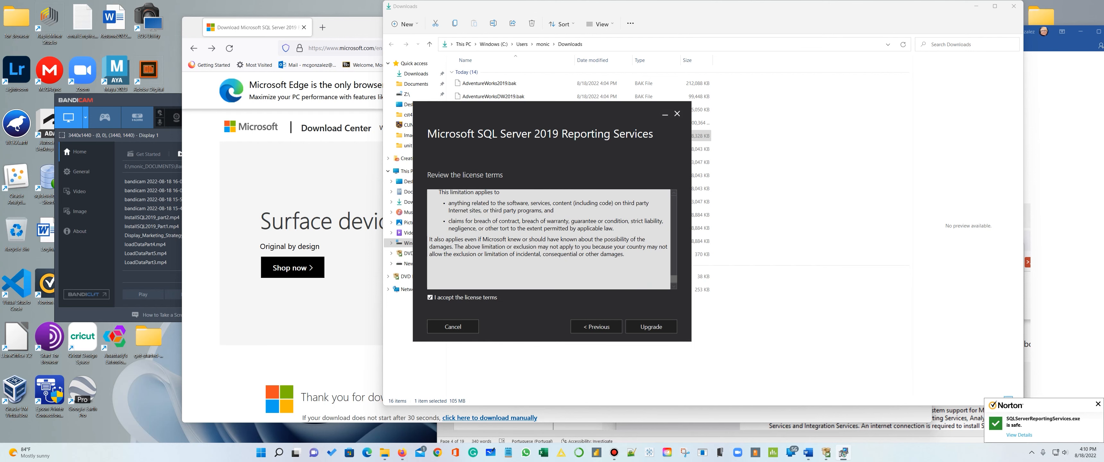
click(651, 327)
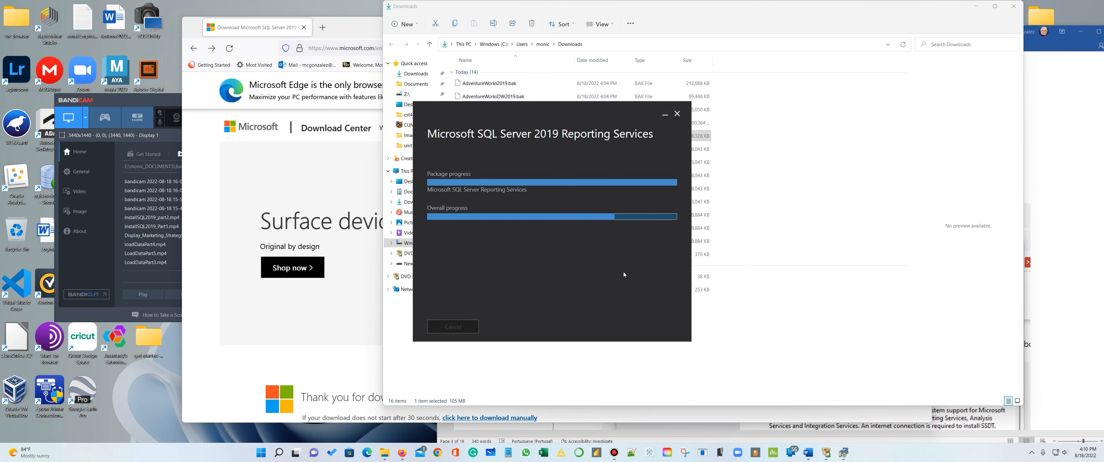
- Reopen the Install SQL Server Reporting Services docs page from the SQL Server Installation Center and look over its introduction
click(204, 178)
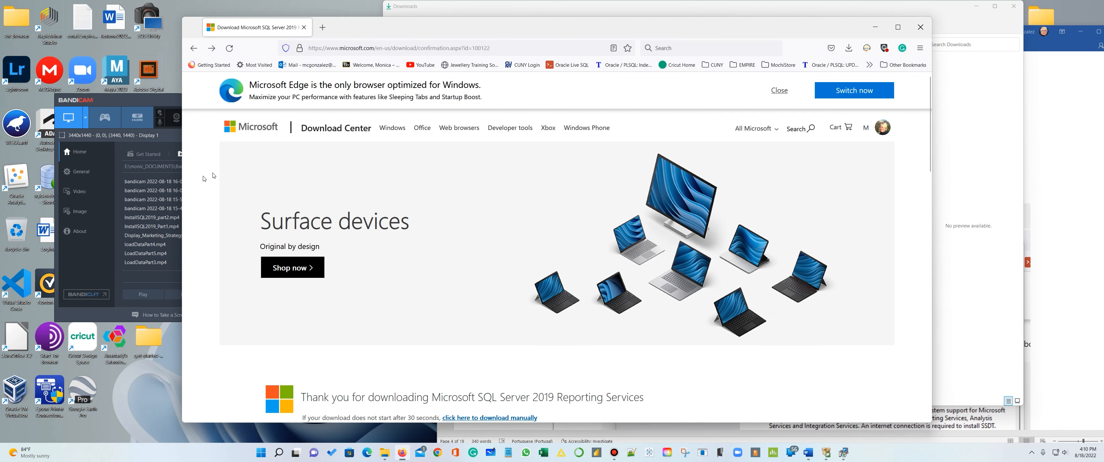
click(827, 453)
click(629, 93)
scroll(602, 221, down, 3)
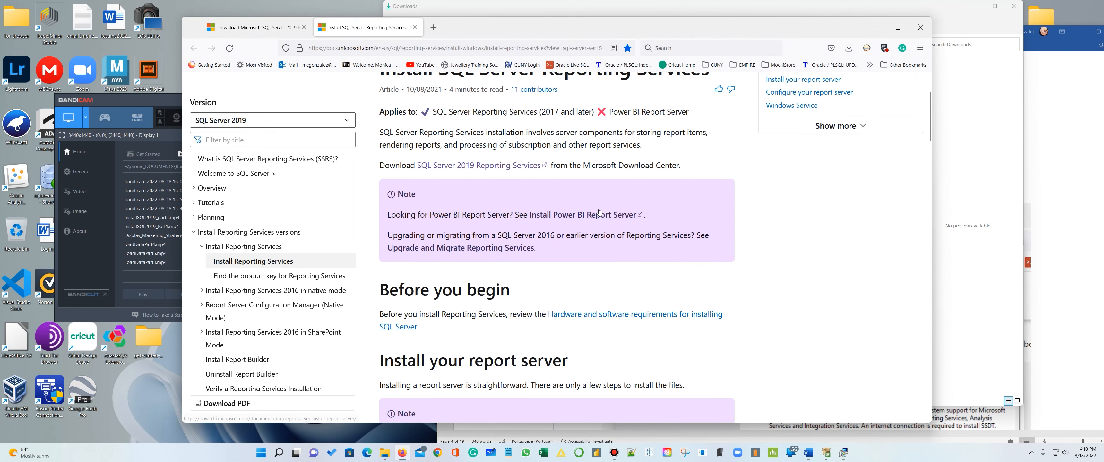
scroll(597, 208, up, 3)
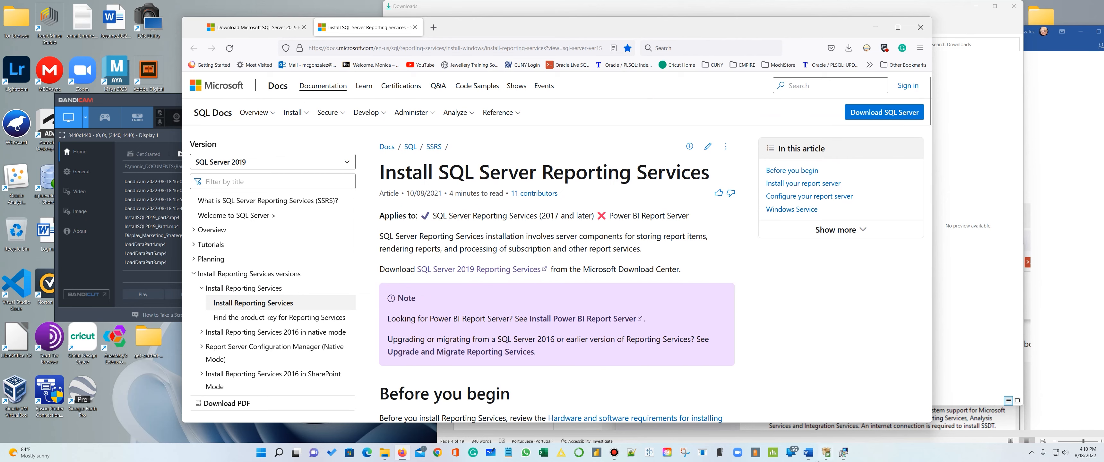
- Capture a screenshot of the Install SQL Server Reporting Services page and paste it into the Word document after the Installation Center image
click(808, 453)
scroll(819, 321, down, 1)
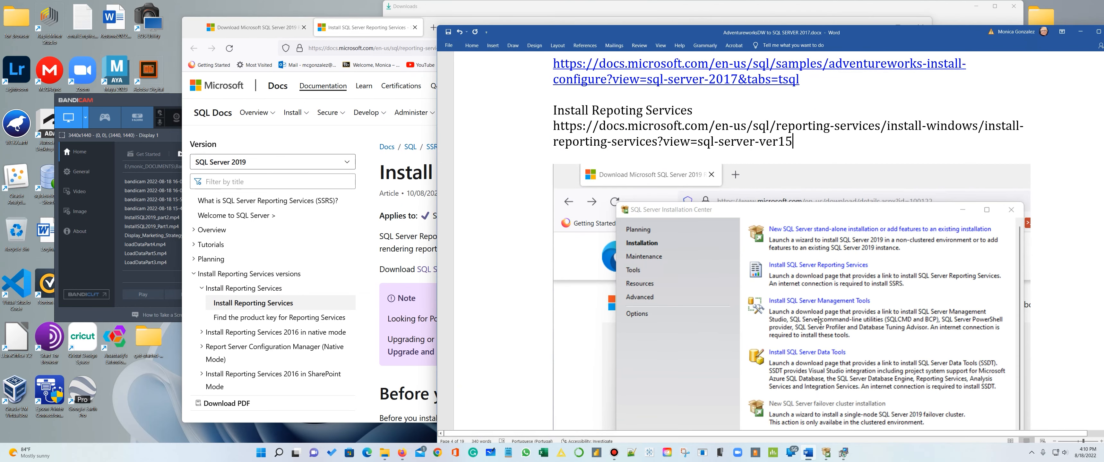
scroll(819, 320, down, 8)
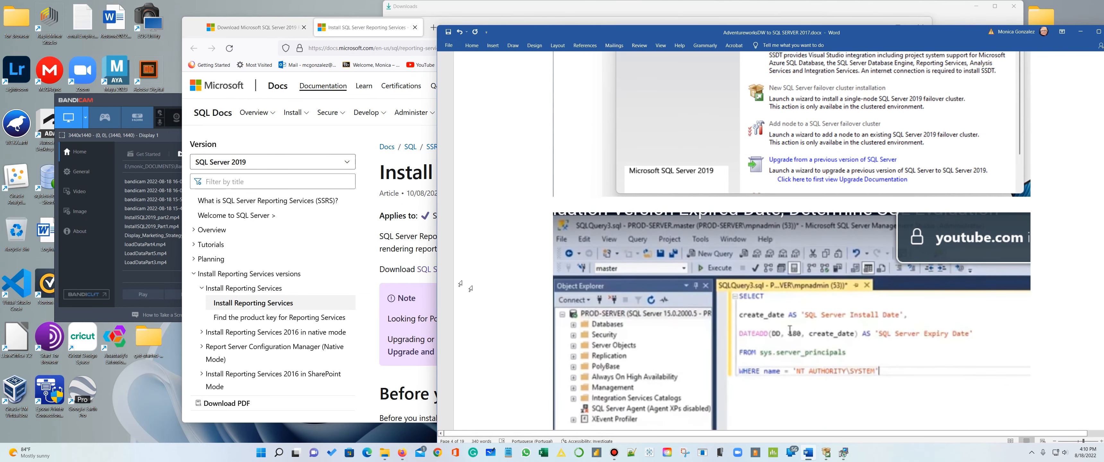
click(362, 133)
key(super+shift+s)
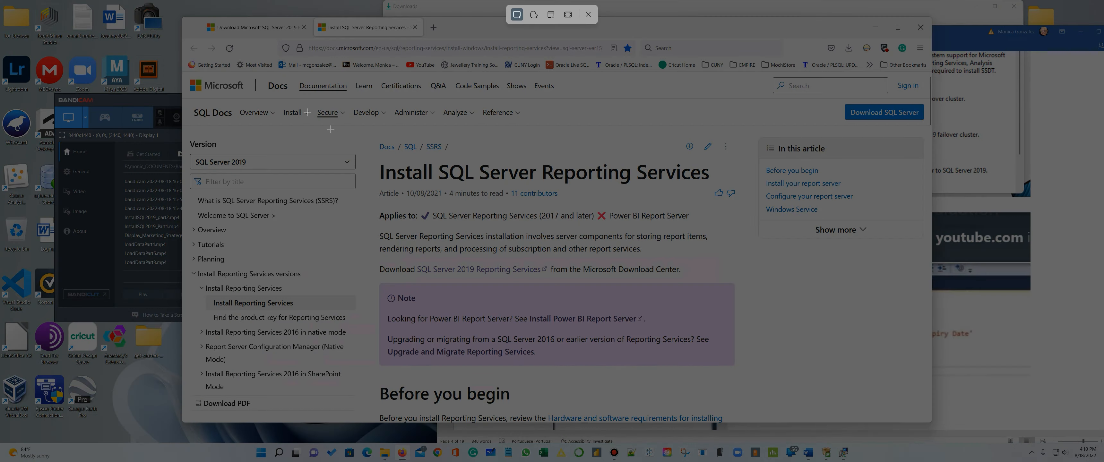
drag(190, 17, 886, 424)
click(945, 417)
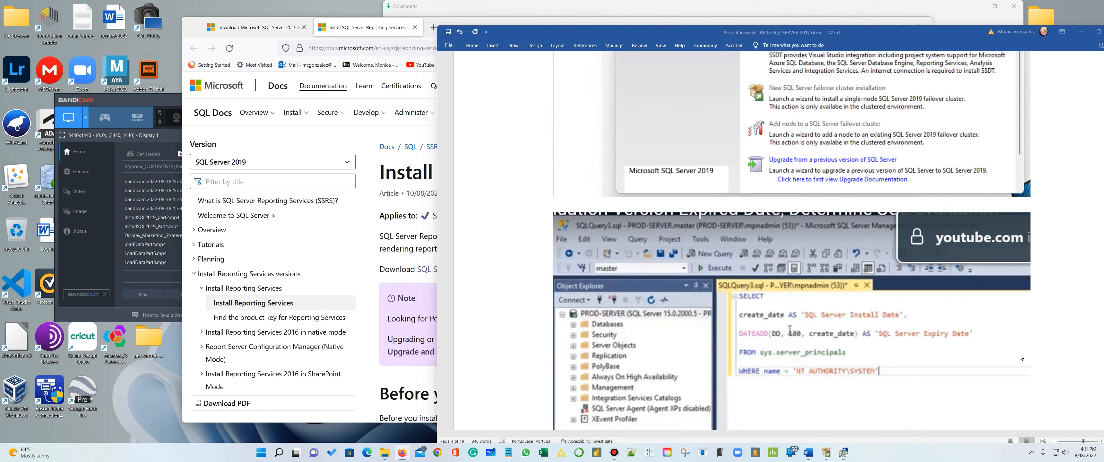
scroll(1009, 270, up, 10)
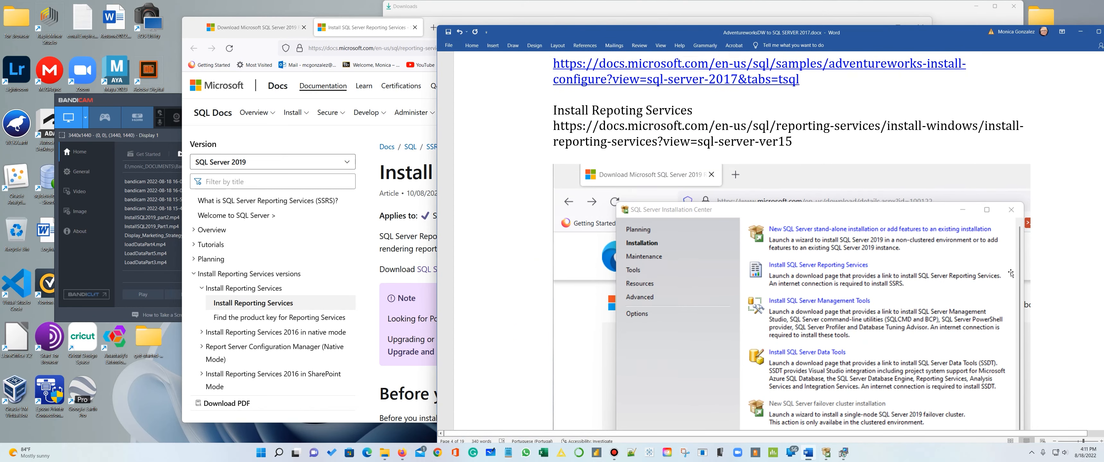
scroll(1051, 352, down, 5)
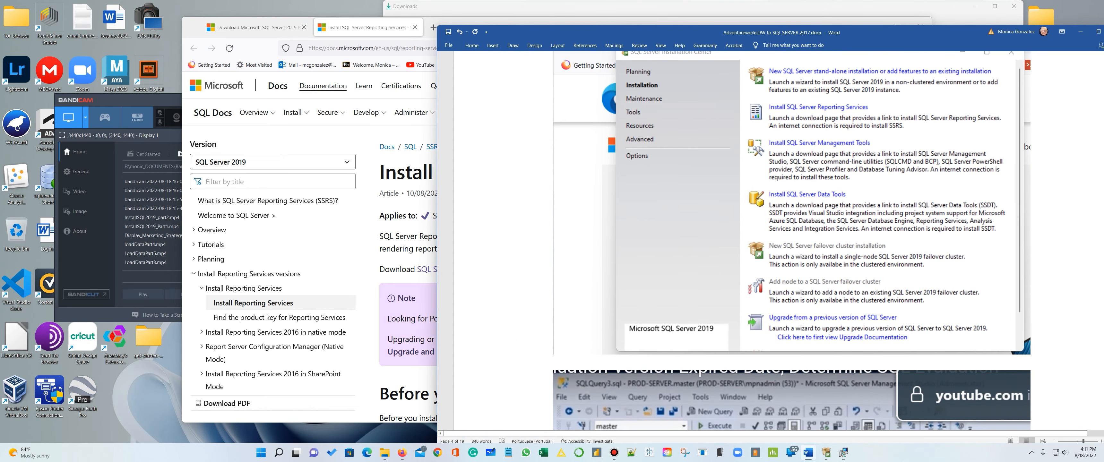
key(ctrl+v)
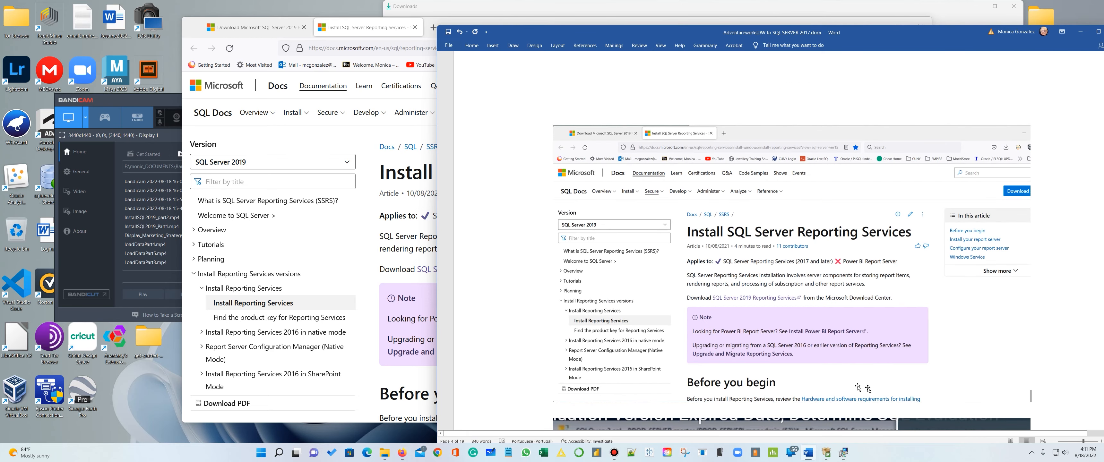
scroll(759, 302, down, 2)
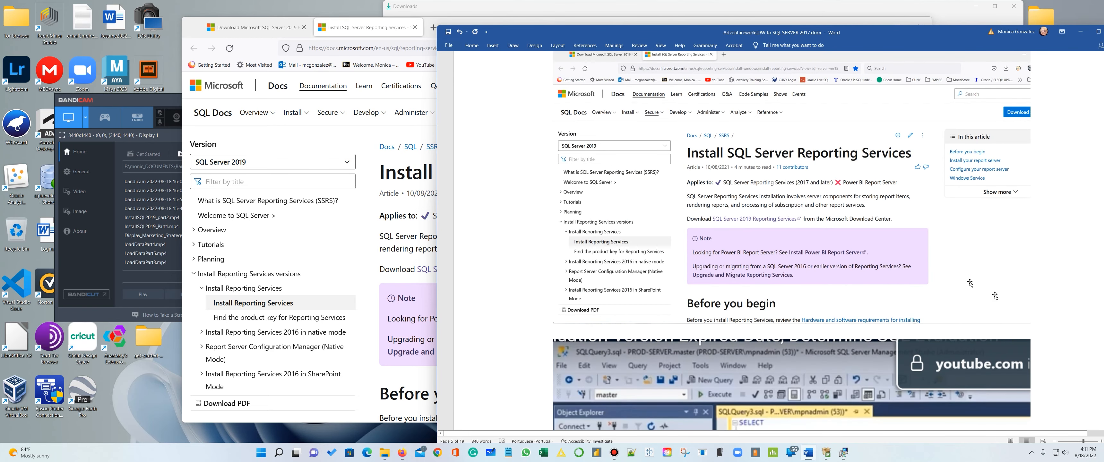
- Add the line "Click Reporting Services" below the pasted docs page screenshot, correcting the misspelled word
key(Return)
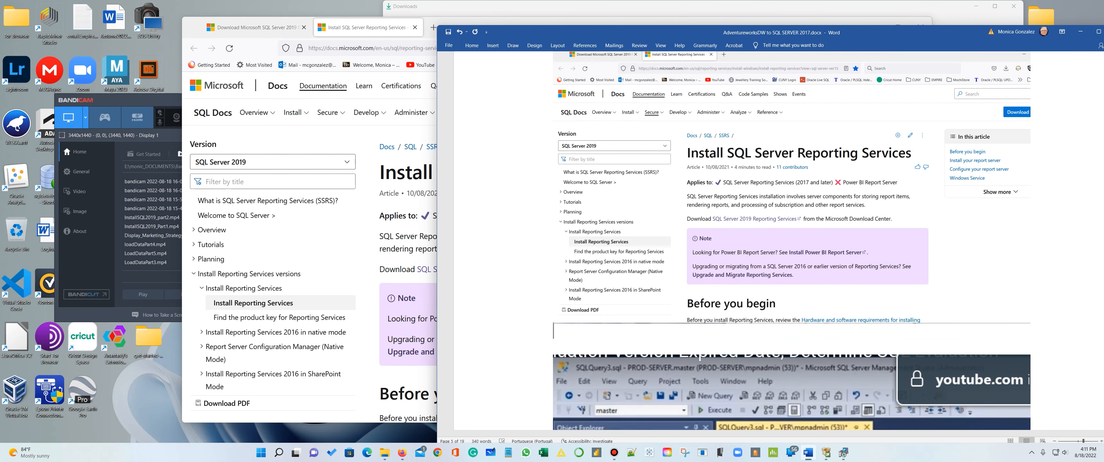
text(Click Reportinmg)
text(Se)
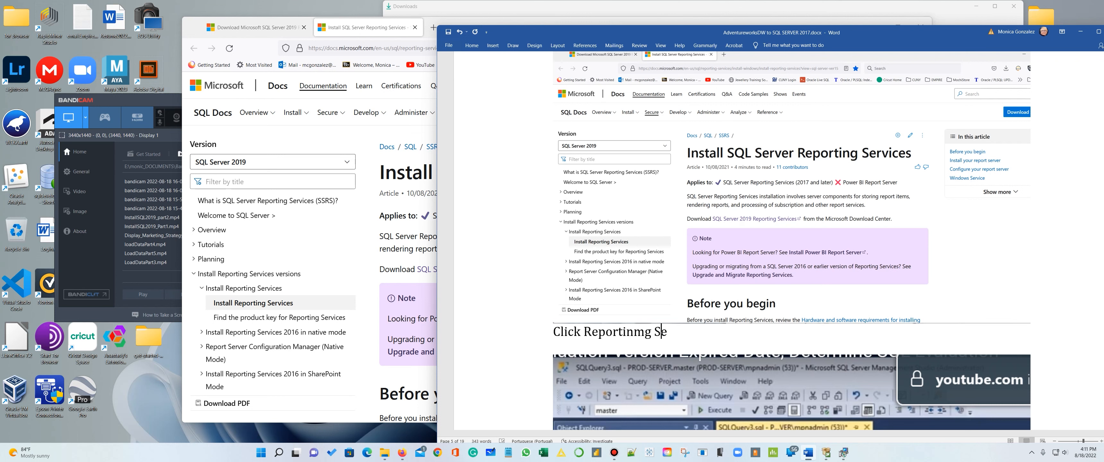
text(rvices)
key(Return)
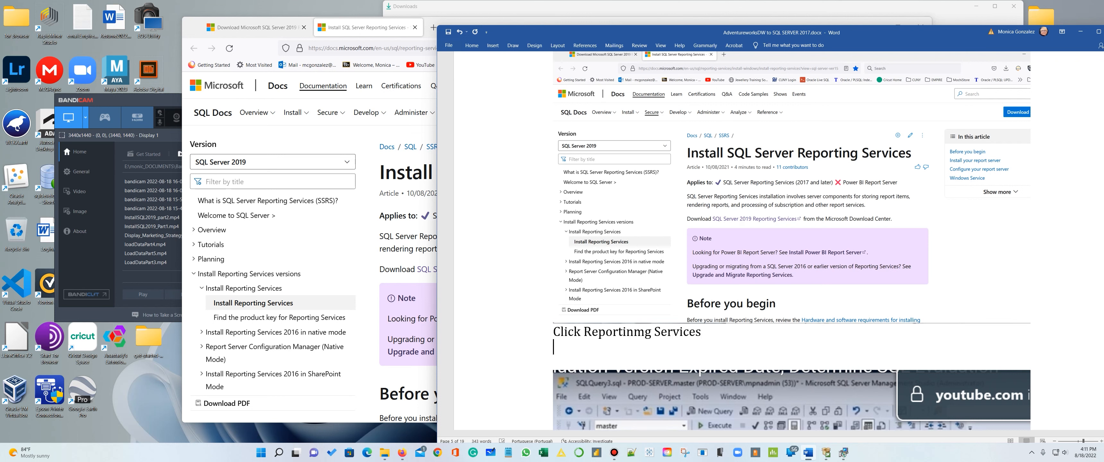
click(647, 331)
key(BackSpace)
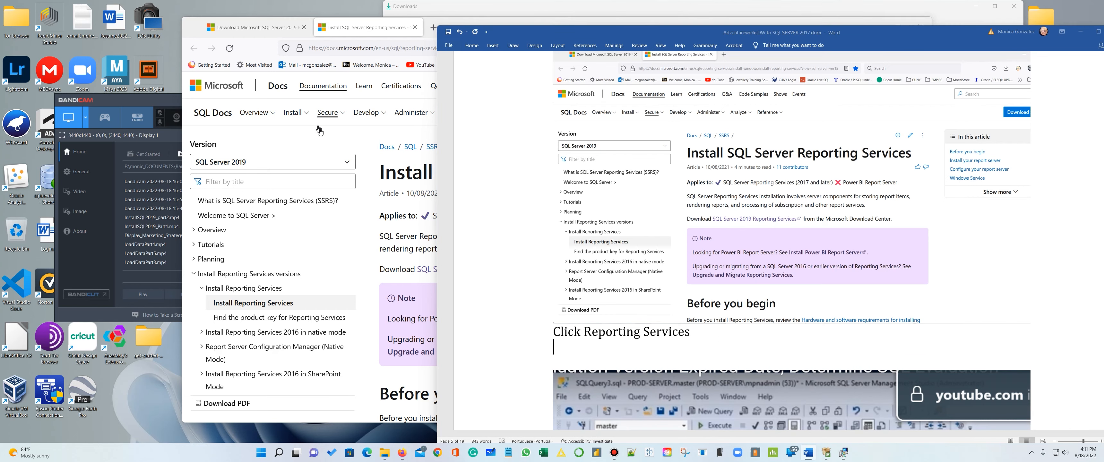
- Follow the SQL Server 2019 Reporting Services link, capture the download page and paste the screenshot under the "Click Reporting Services" line in Word
click(361, 139)
click(479, 270)
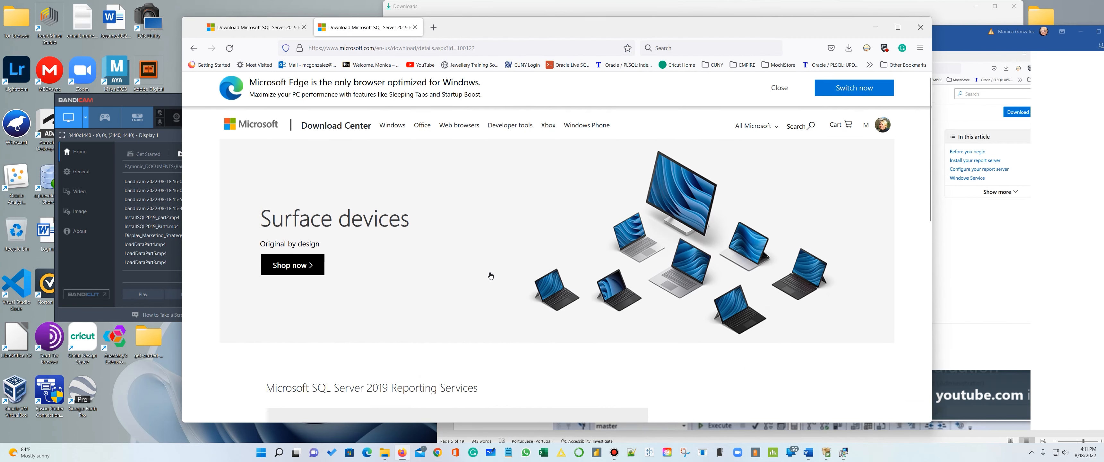
scroll(493, 272, down, 3)
key(super+shift+s)
drag(189, 17, 744, 405)
click(1013, 347)
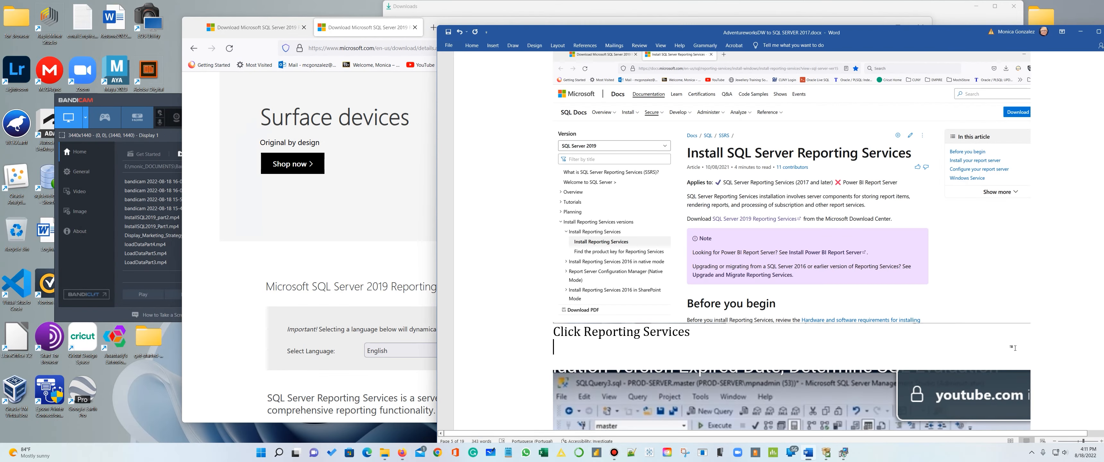
key(ctrl+v)
scroll(1013, 348, down, 5)
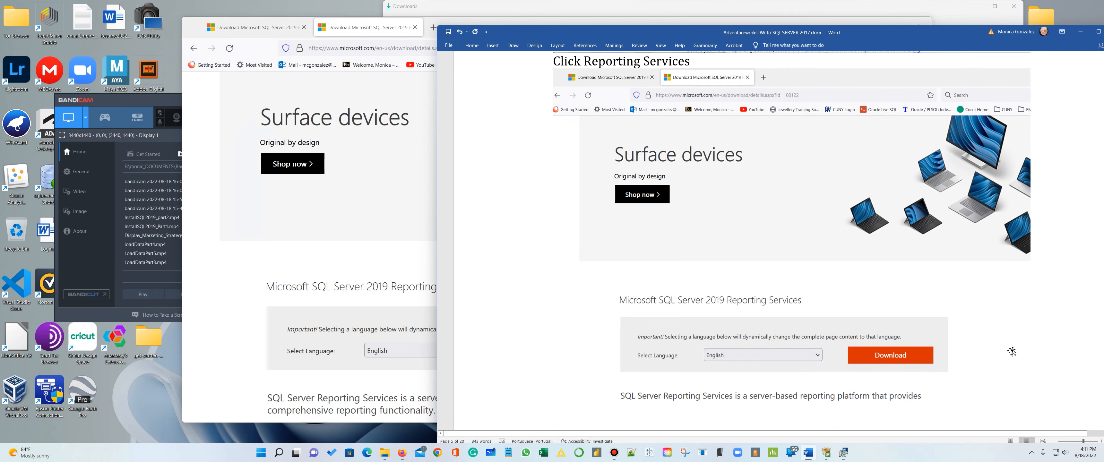
- Write "Click Download" and "And Install" on separate lines below the download page screenshot
key(Return)
text(C)
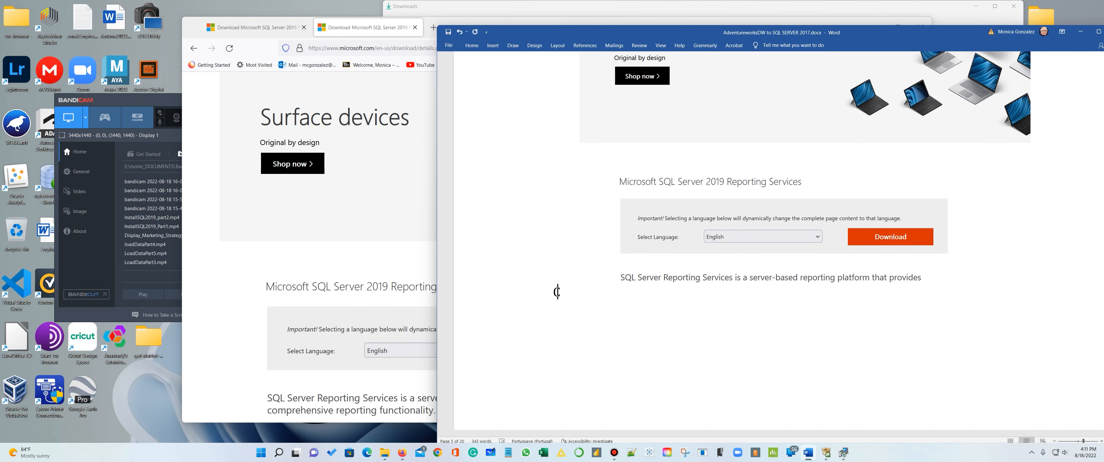
text(lick Download)
key(Return)
text(And Insta)
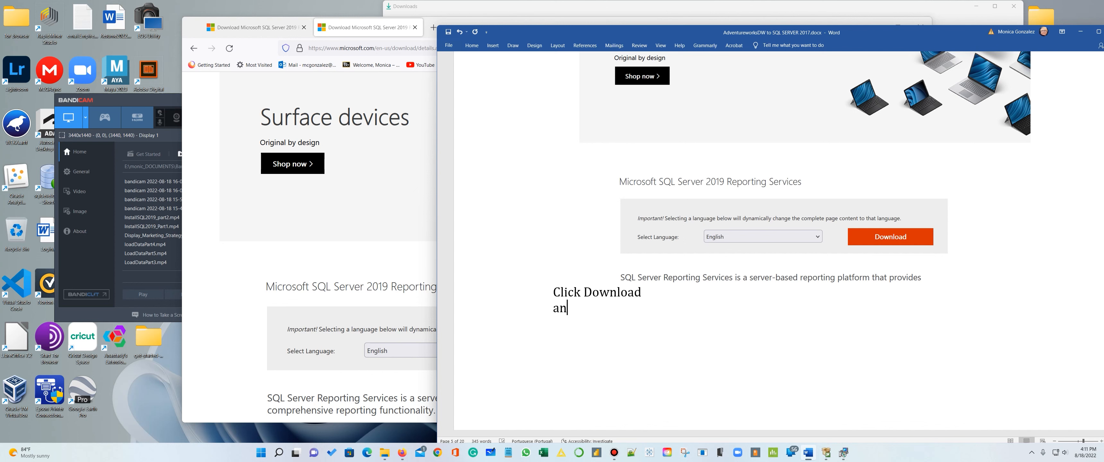
text(ll)
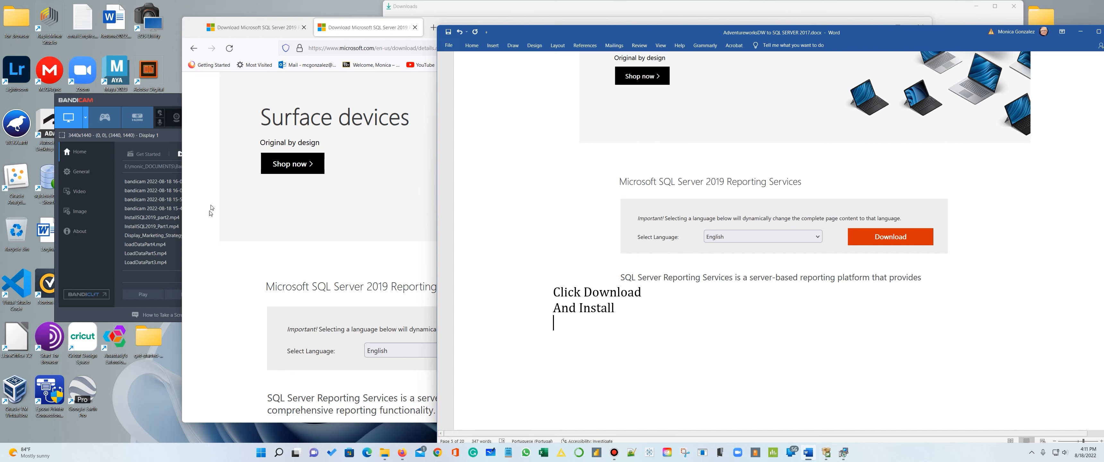
- Minimize Firefox, capture the Downloads folder showing SQLServerReportingServices.exe, and paste it into the Word document with blank lines after it
click(245, 303)
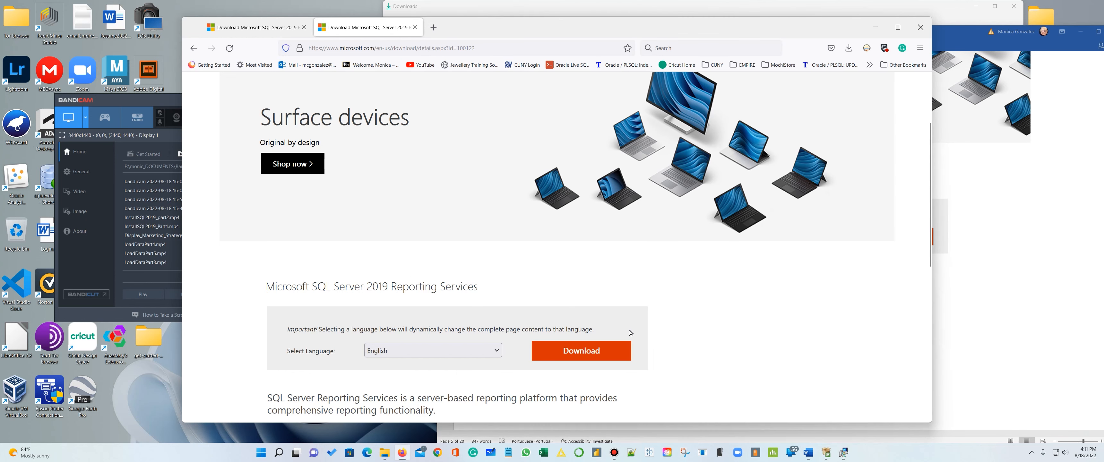
click(875, 27)
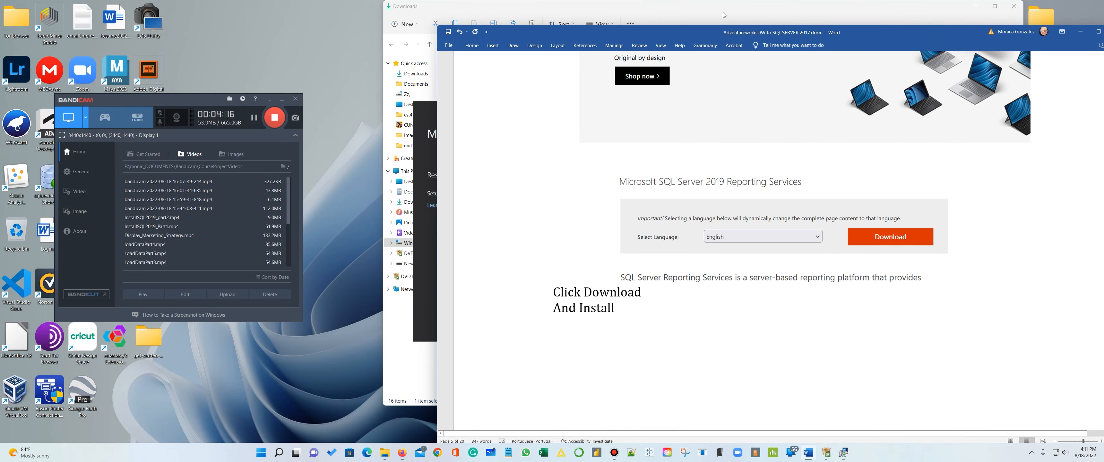
click(836, 24)
key(super+shift+s)
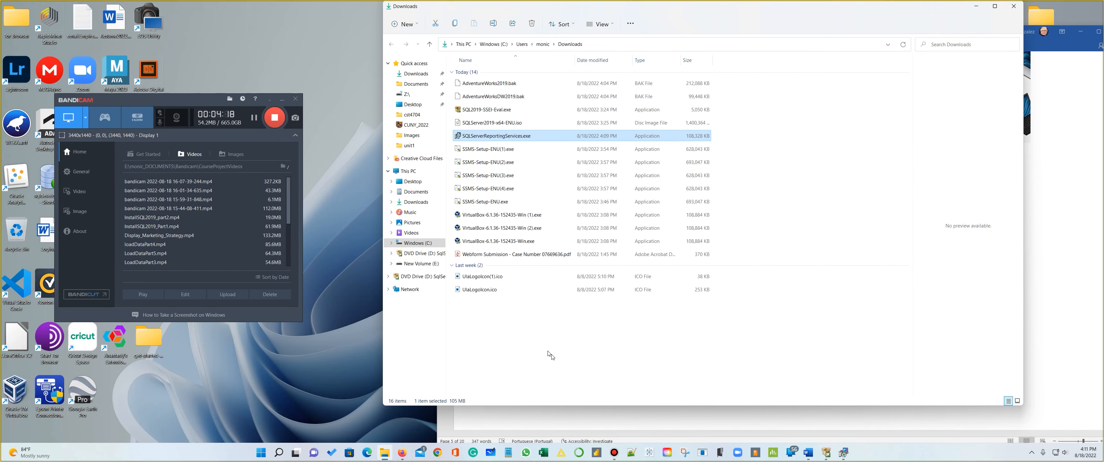
drag(392, 25, 672, 275)
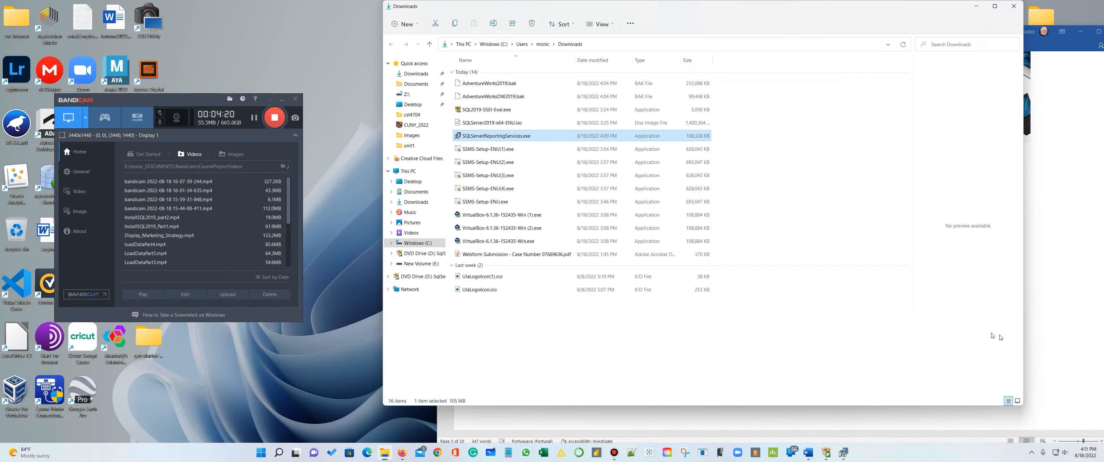
click(1059, 360)
key(ctrl+v)
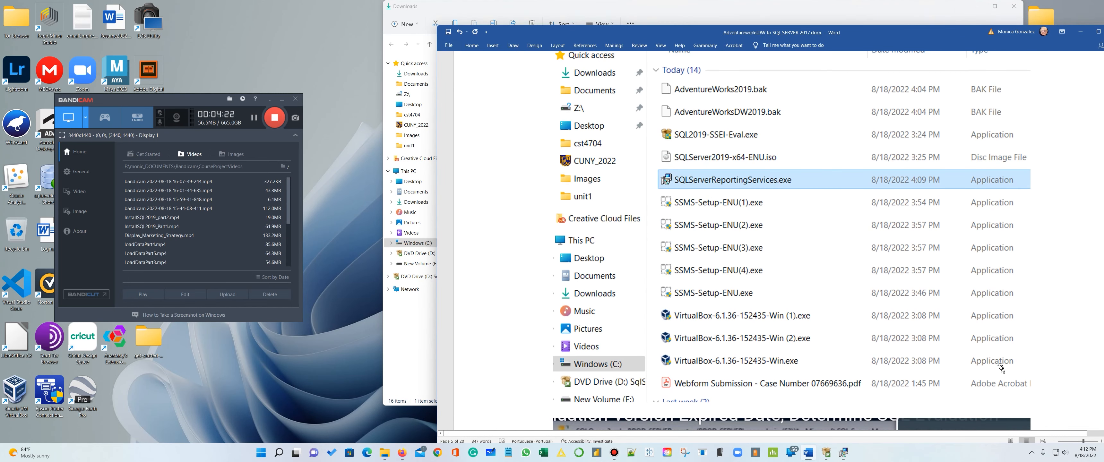
scroll(944, 339, down, 3)
scroll(943, 339, down, 1)
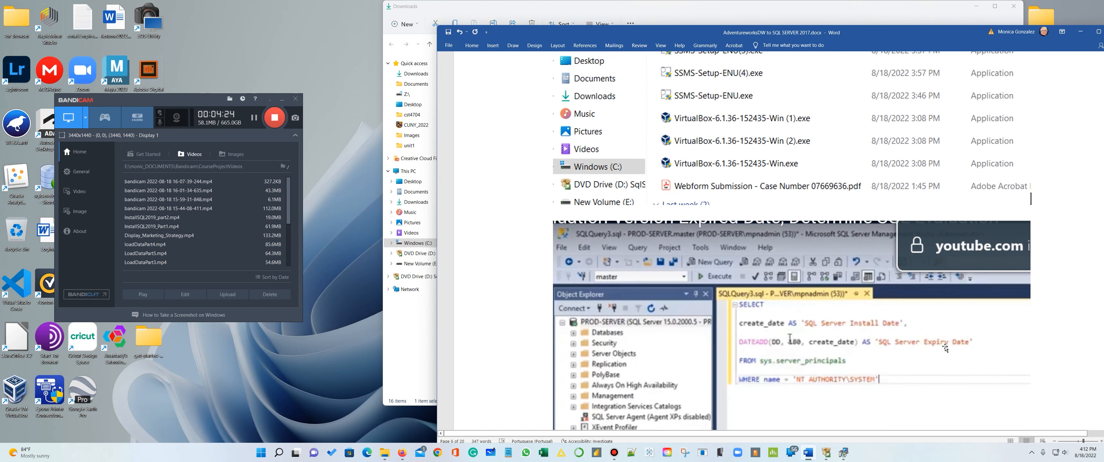
key(Return)
key(Return)
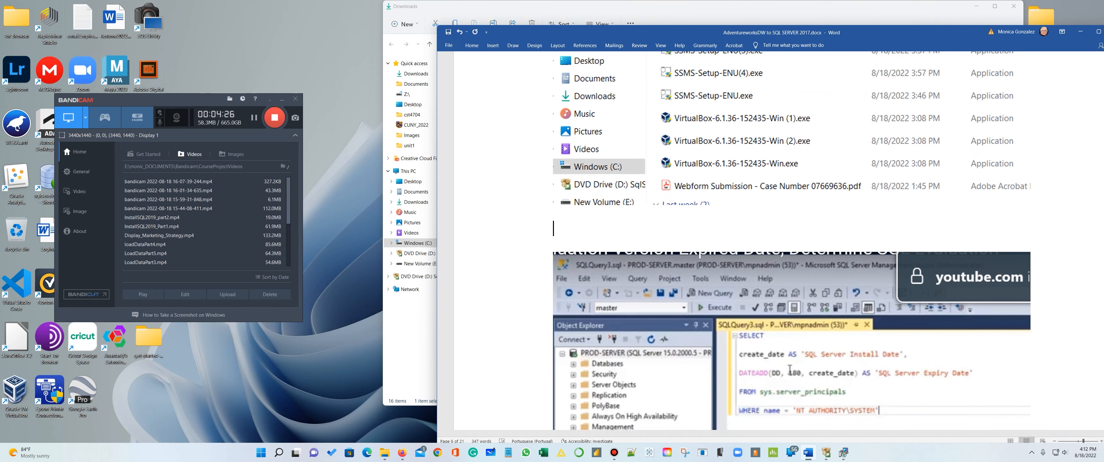
- Return to the Reporting Services installer and restart the computer to complete the upgrade
click(843, 453)
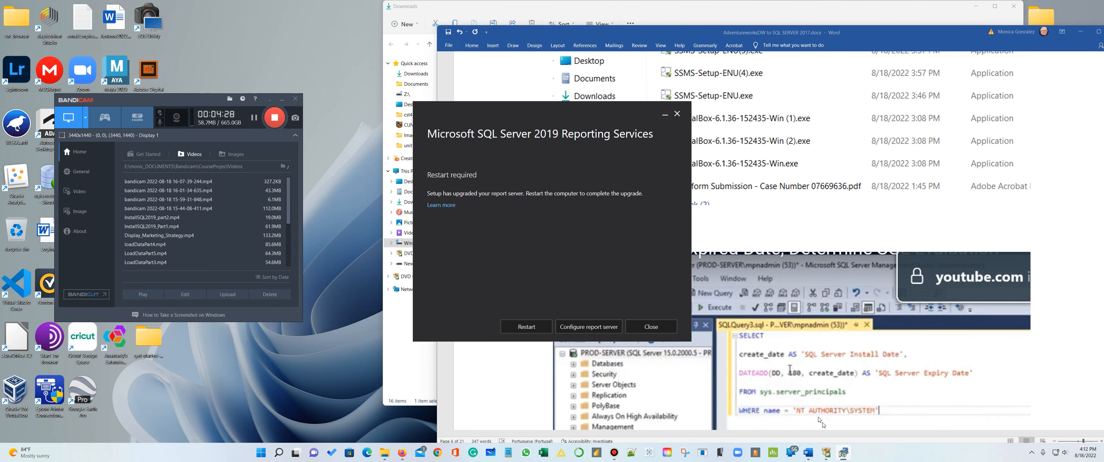
click(521, 327)
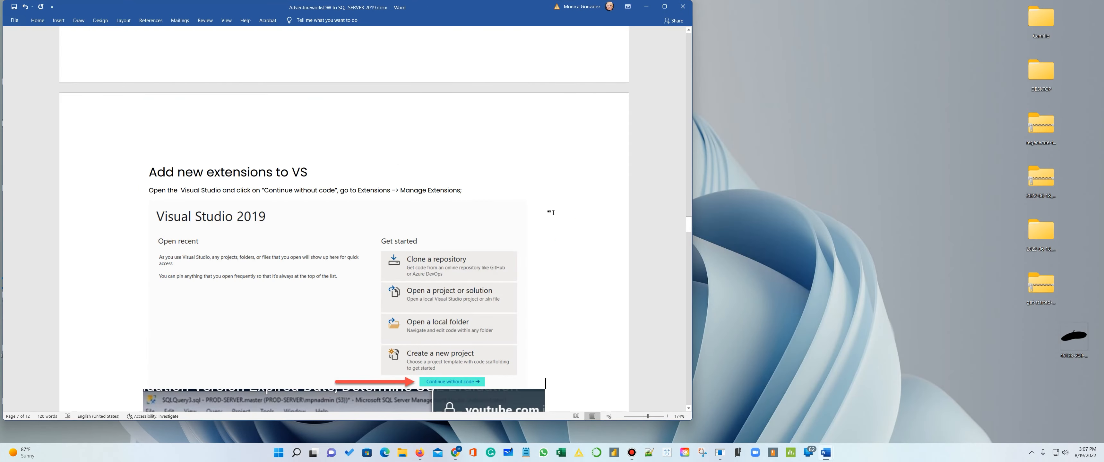
- Go back to the beginning of the SQL SERVER 2019 installation guide in Word and review its introduction and Step 1
scroll(552, 193, up, 15)
scroll(542, 124, up, 15)
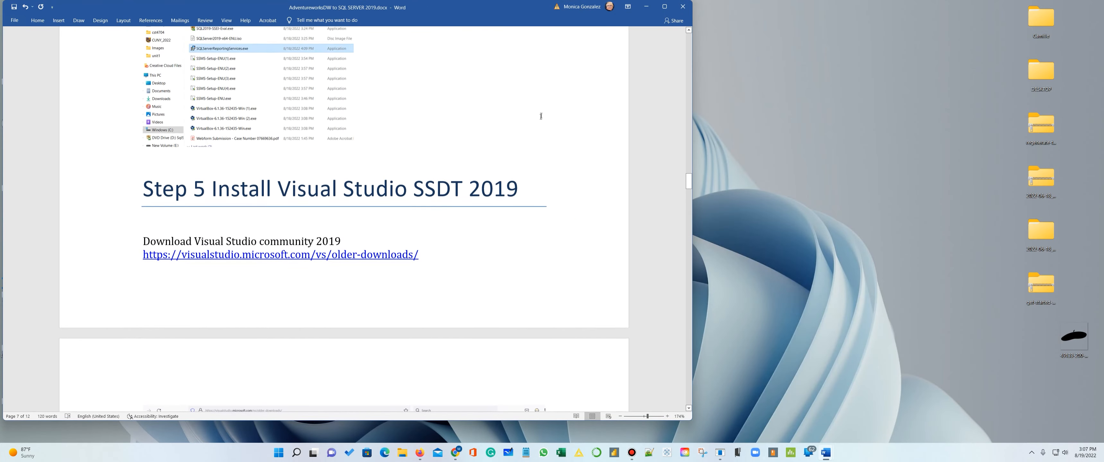
drag(689, 175, 715, 42)
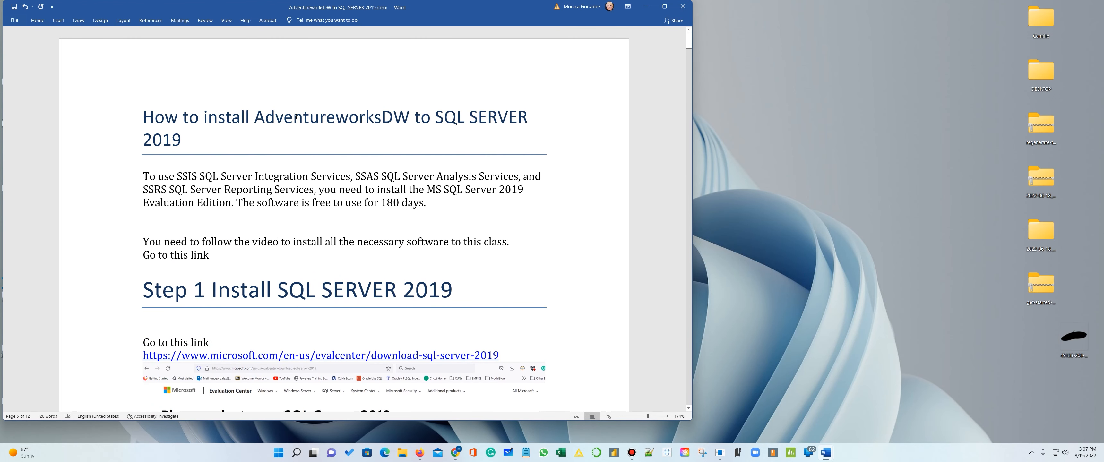
scroll(398, 182, down, 2)
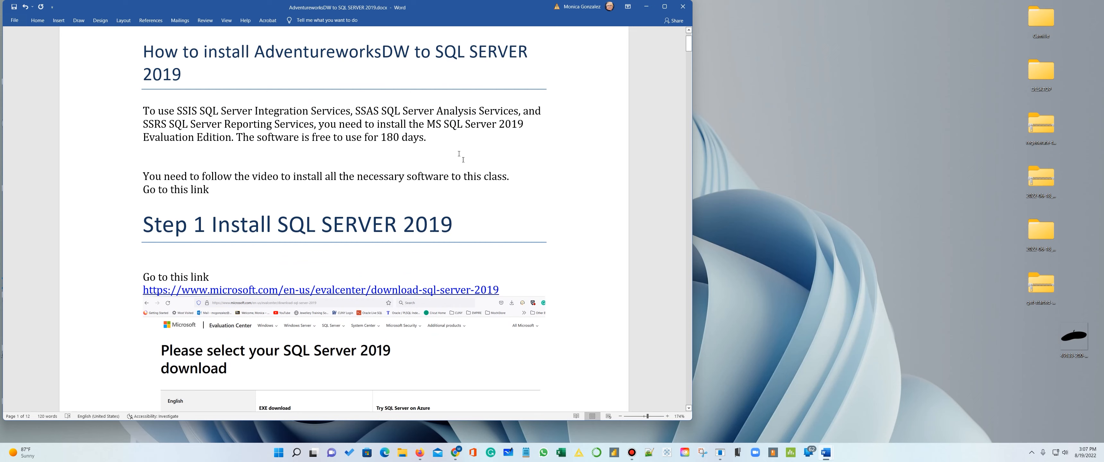
- Review Step 1 of the installation guide, including its download link and SQL Server 2019 download page screenshots
scroll(344, 220, down, 1)
scroll(441, 211, down, 2)
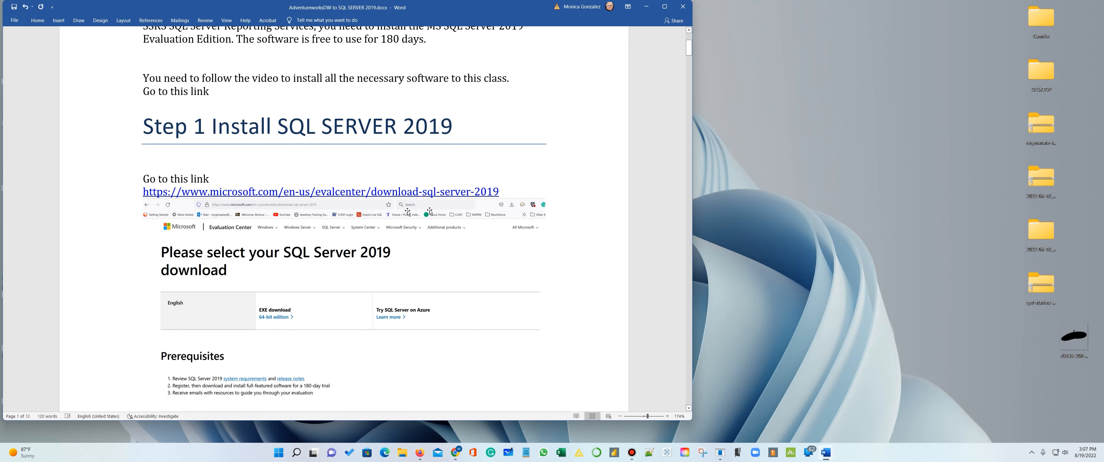
scroll(249, 160, down, 2)
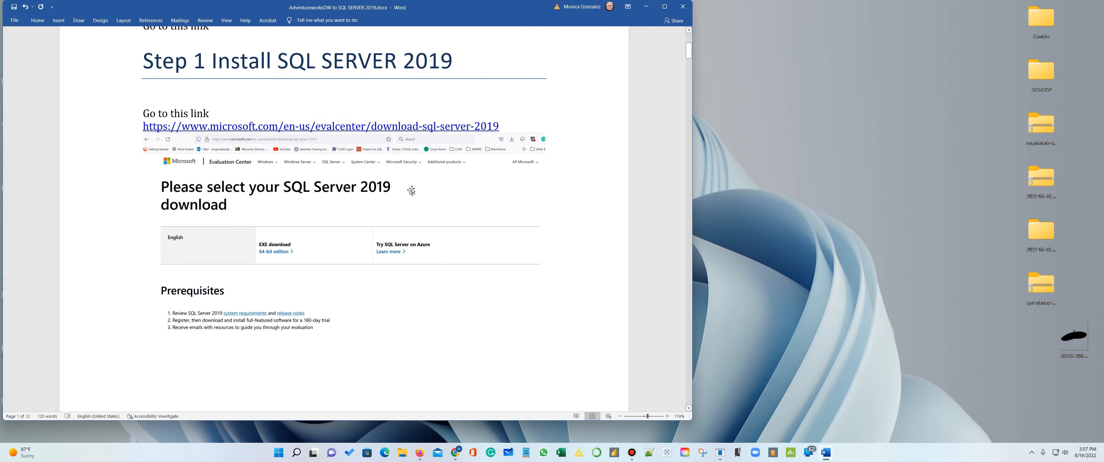
scroll(406, 194, up, 4)
scroll(420, 197, down, 2)
scroll(423, 197, down, 3)
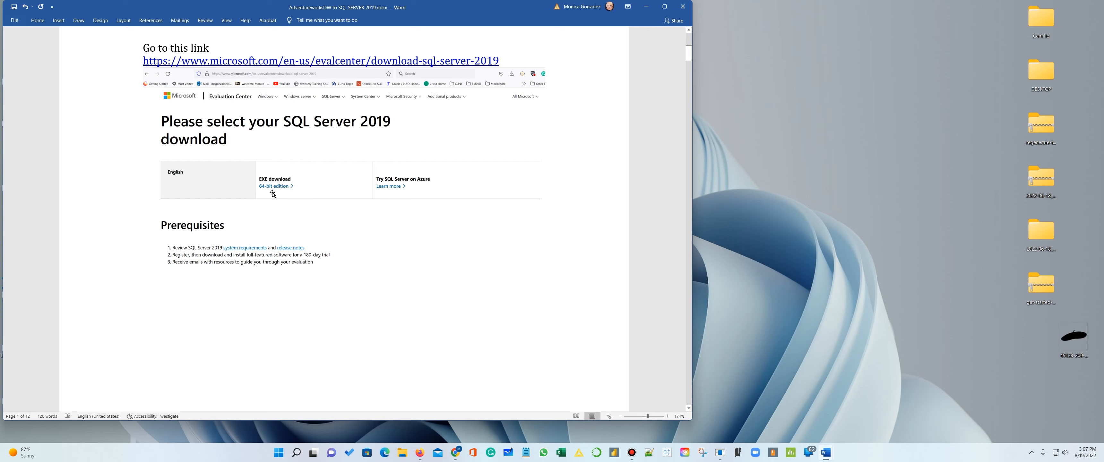
scroll(322, 207, down, 13)
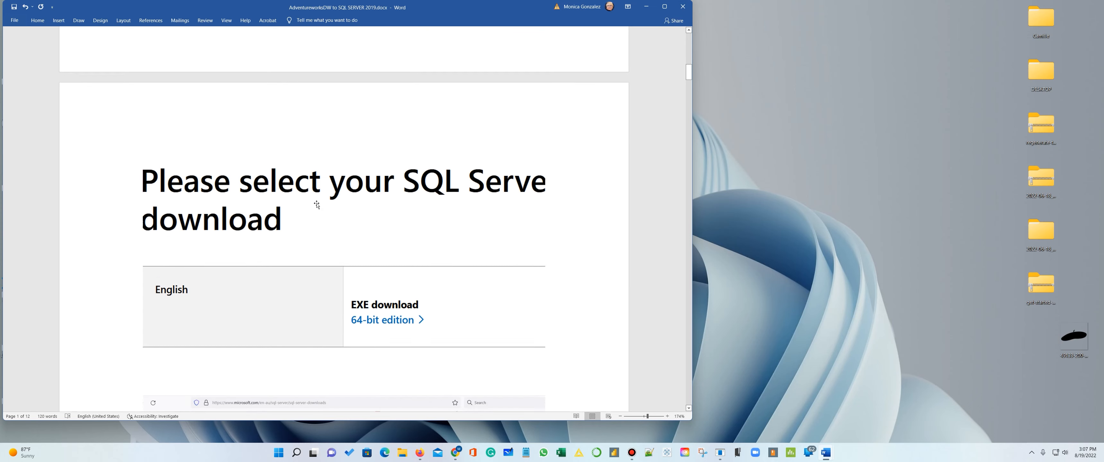
- Review Step 2 on SQL Server Management Studio and Step 3 on the backup database in the guide
scroll(318, 205, down, 17)
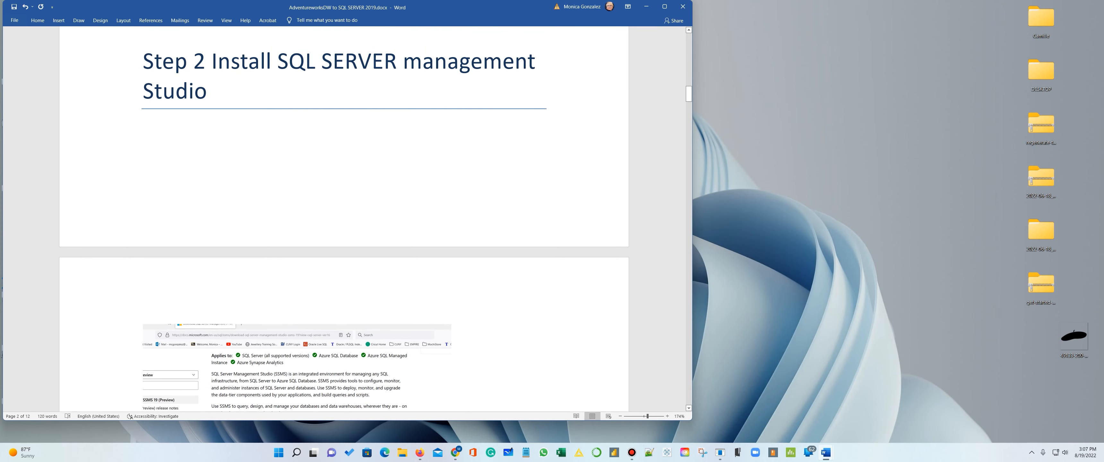
scroll(429, 124, down, 1)
scroll(384, 139, up, 1)
scroll(386, 144, down, 8)
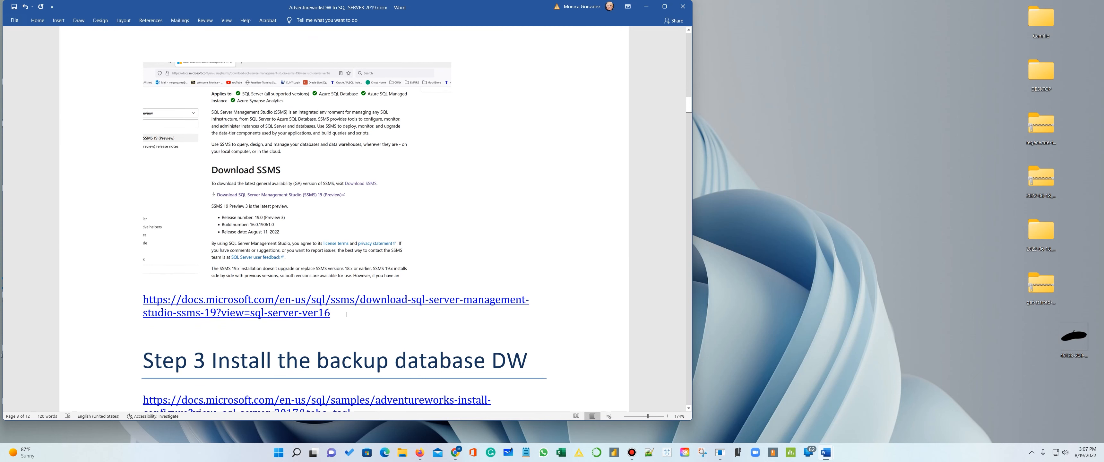
scroll(335, 300, down, 1)
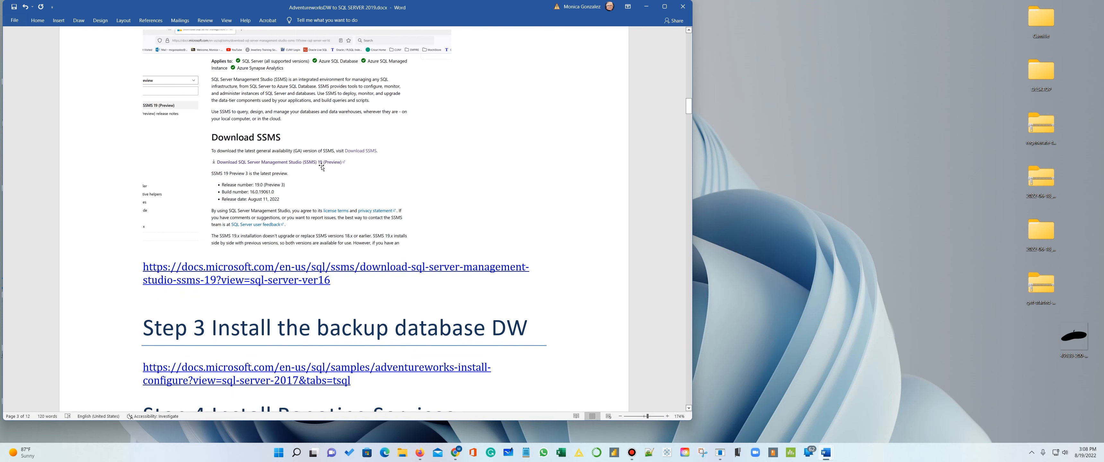
scroll(347, 174, down, 4)
scroll(343, 184, down, 2)
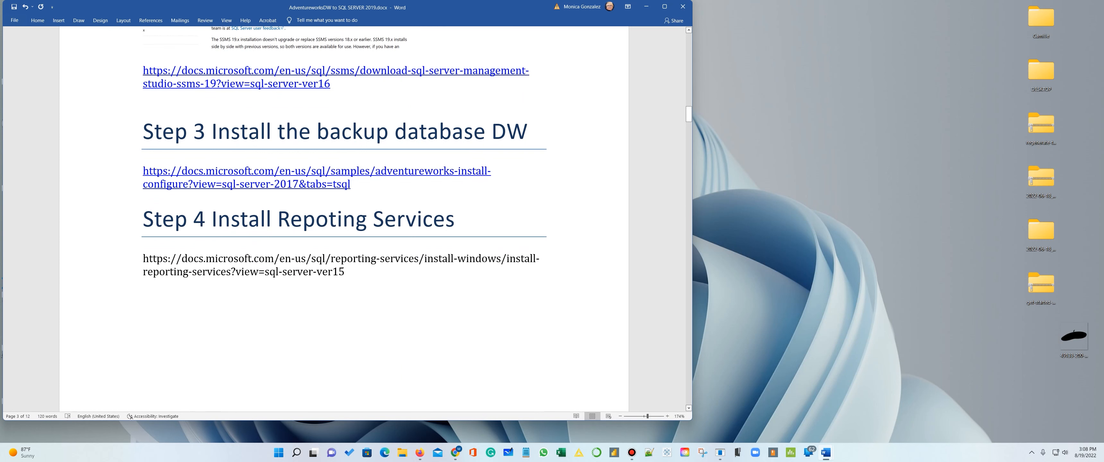
- Review Step 4 on Reporting Services with its screenshots, continuing to the Visual Studio download link in Step 5
scroll(343, 214, down, 1)
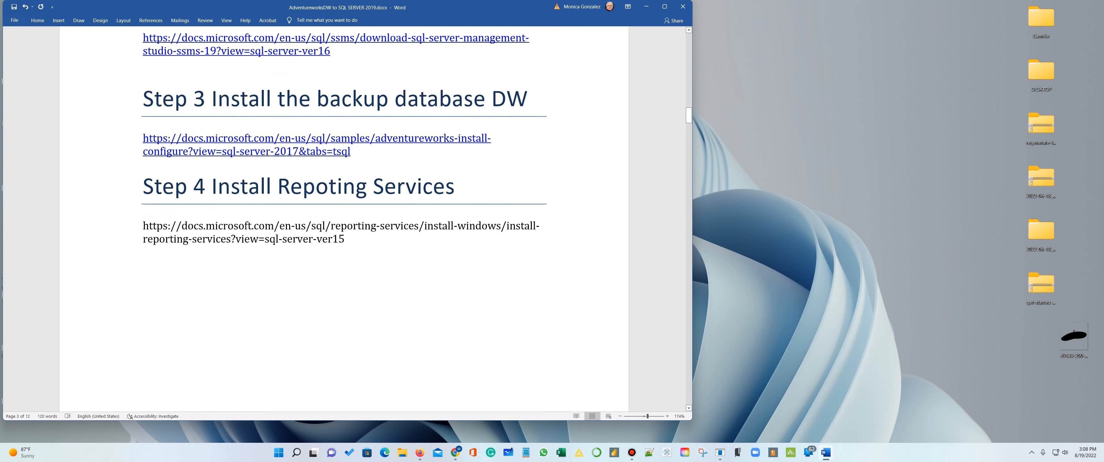
scroll(426, 201, down, 3)
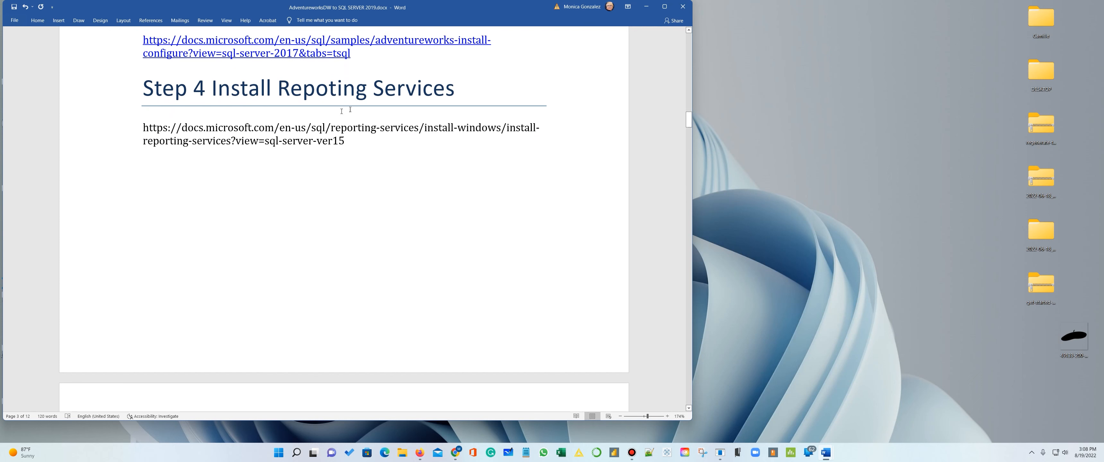
scroll(360, 143, down, 10)
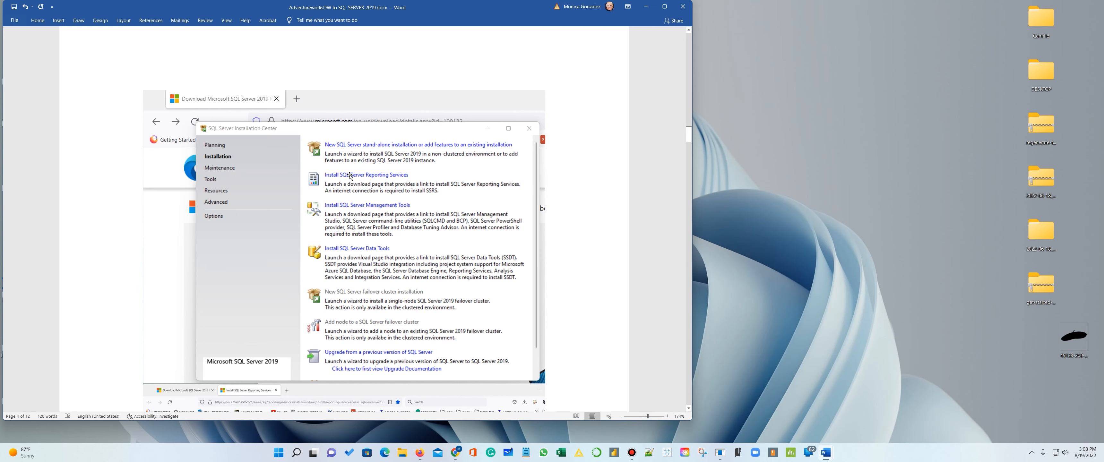
scroll(334, 133, up, 10)
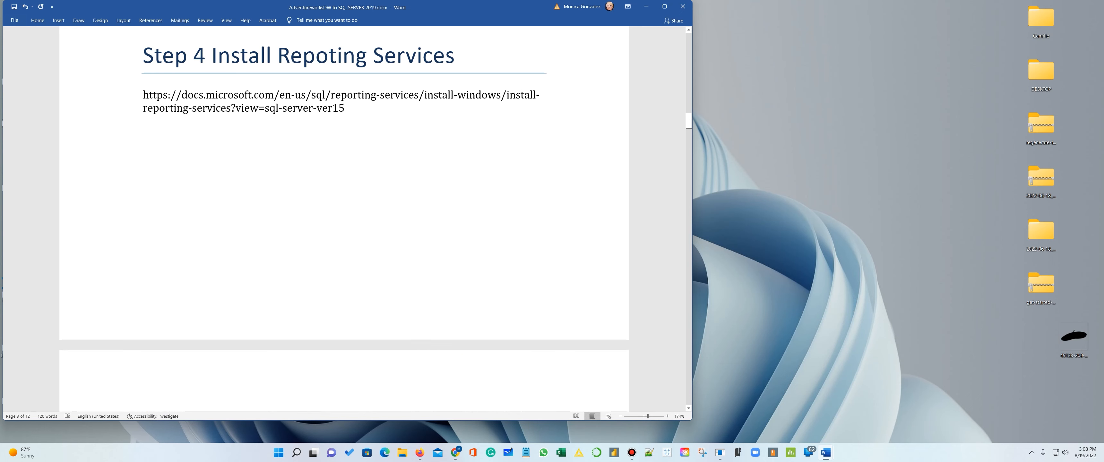
scroll(355, 164, down, 12)
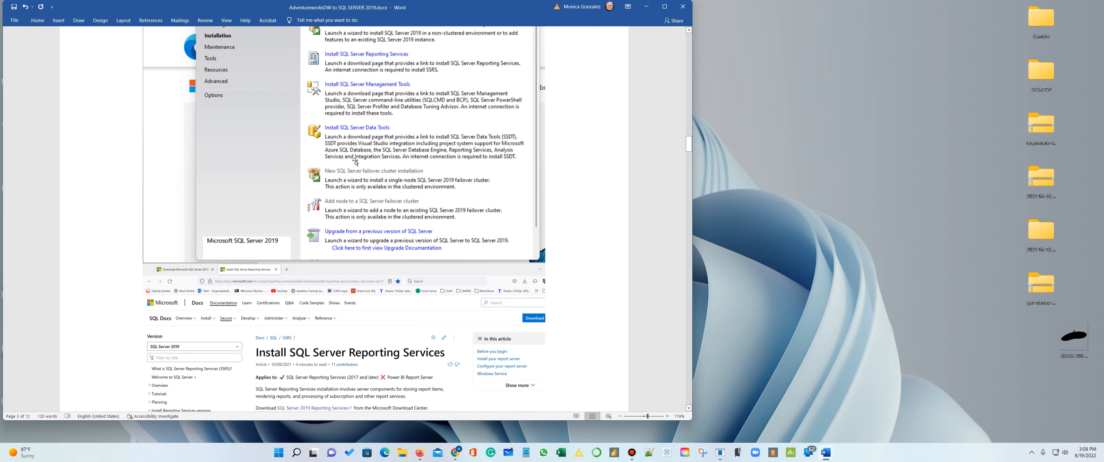
scroll(355, 164, down, 2)
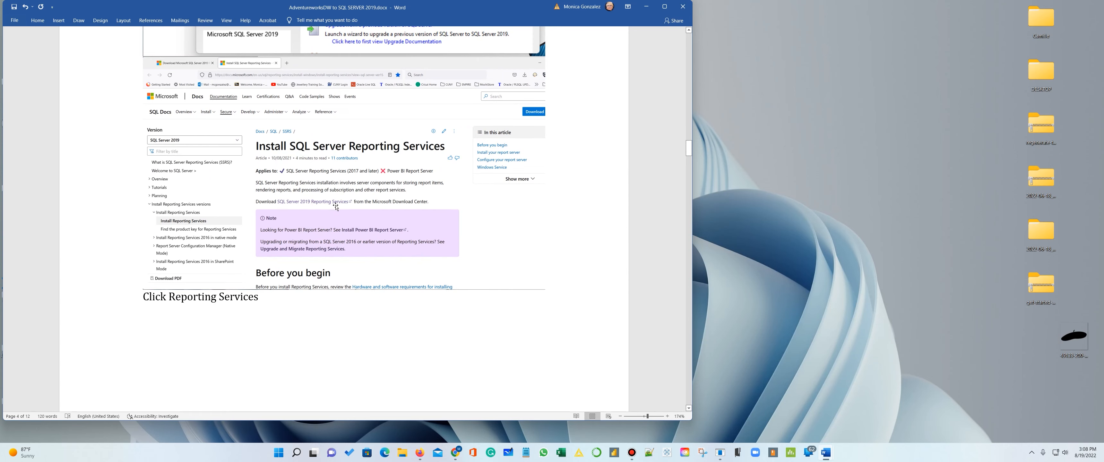
scroll(336, 207, down, 20)
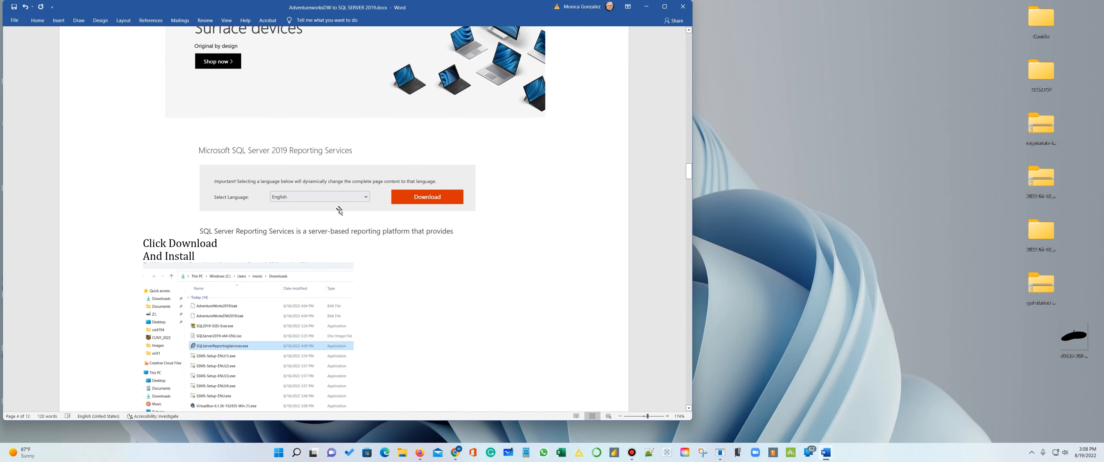
scroll(339, 210, down, 3)
scroll(318, 214, down, 2)
scroll(493, 197, down, 2)
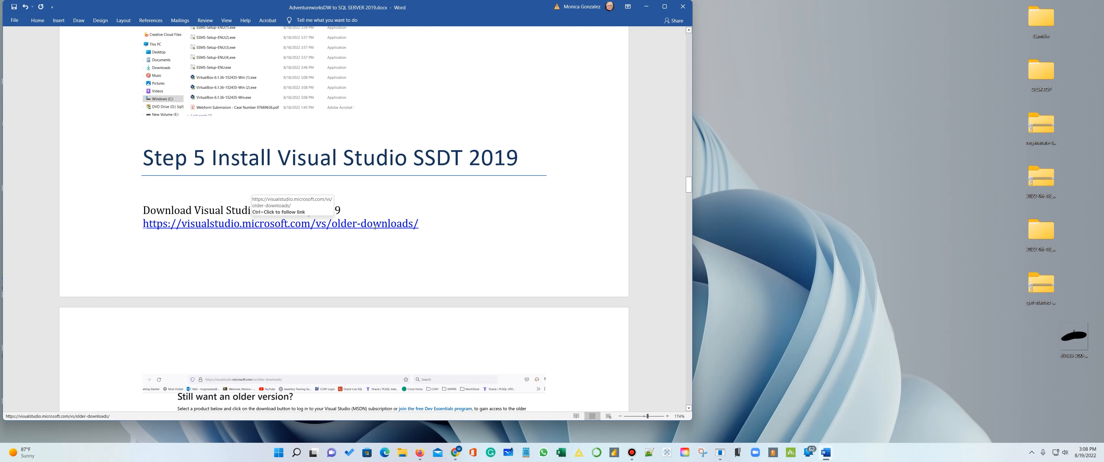
- Switch to Firefox and examine the 2019 section of the Visual Studio Older Downloads page
scroll(481, 230, down, 3)
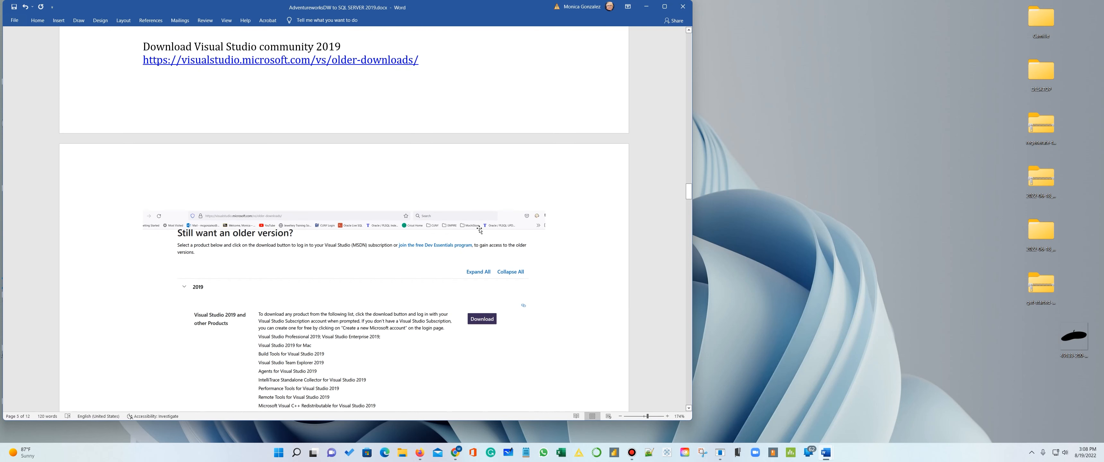
click(420, 453)
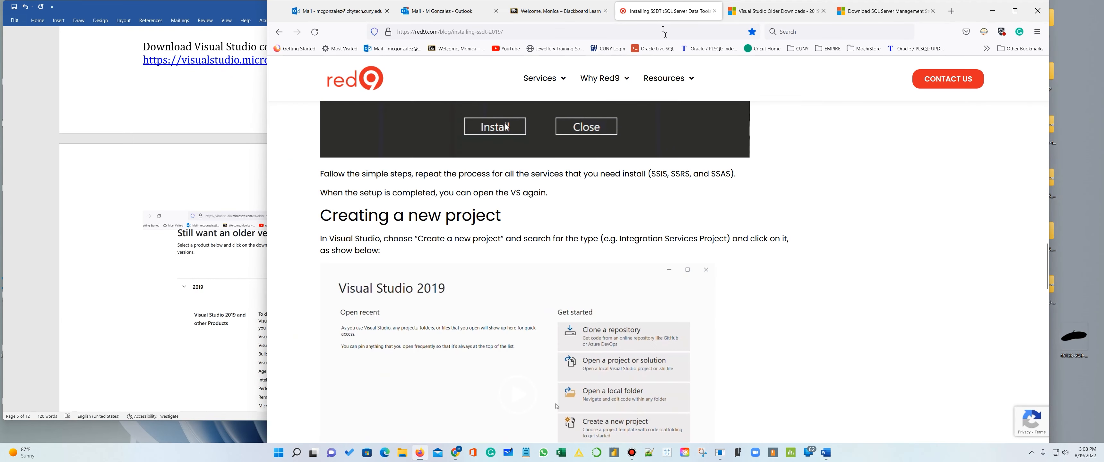
click(772, 11)
scroll(726, 187, up, 5)
scroll(727, 186, down, 6)
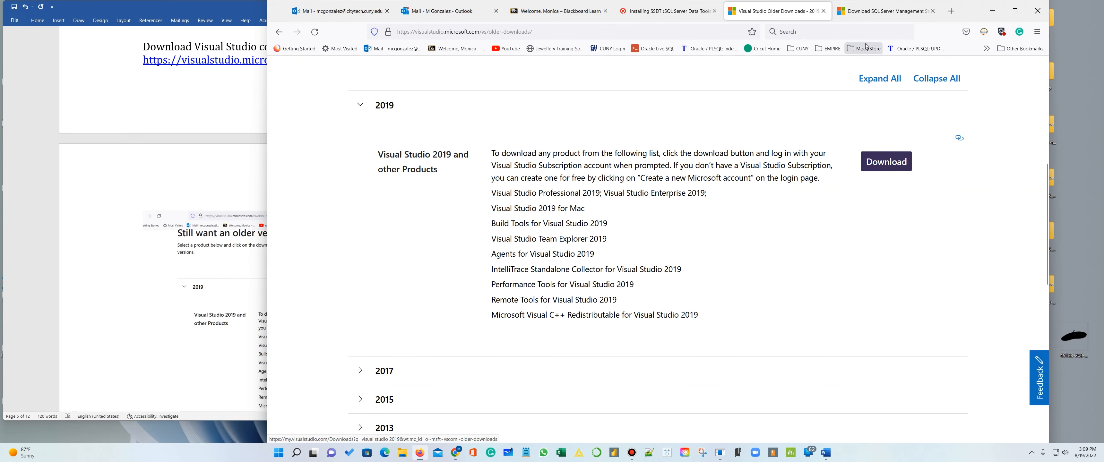
click(970, 35)
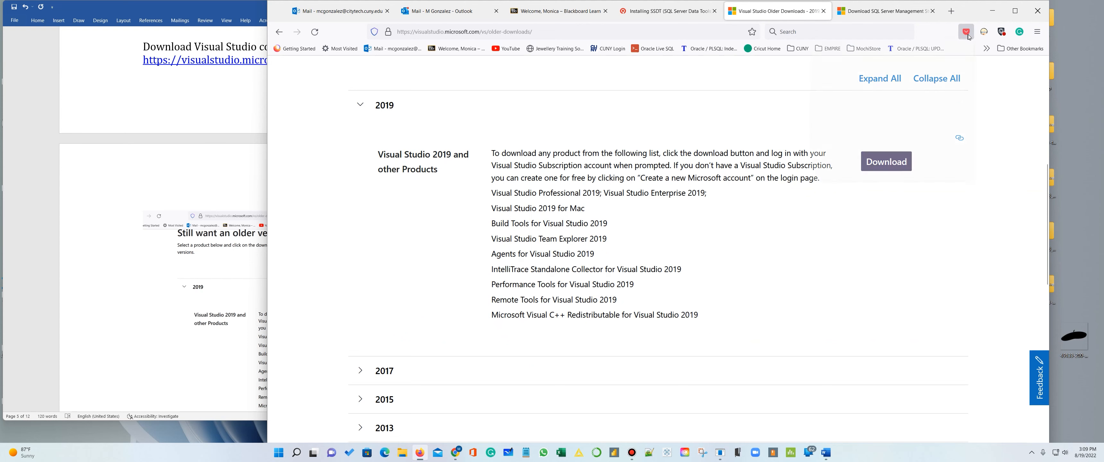
click(1000, 80)
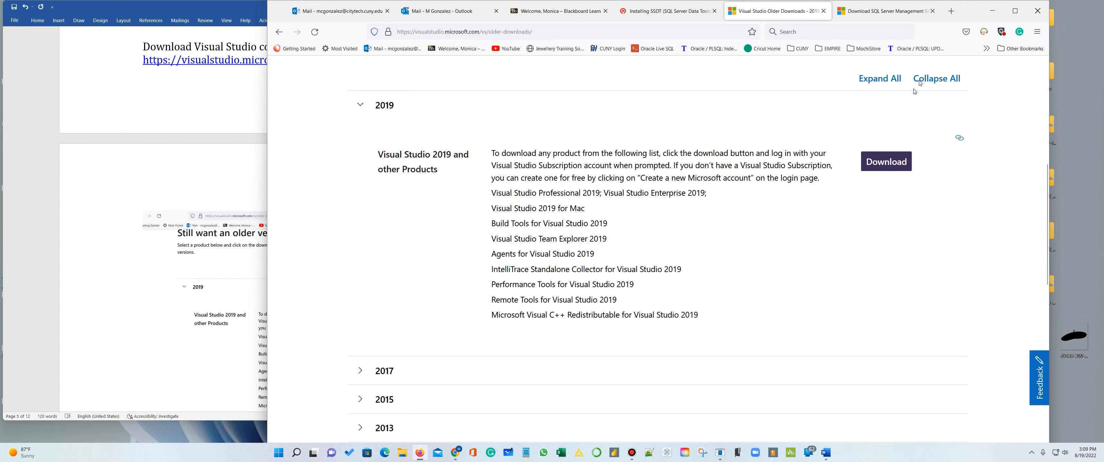
- Examine the downloaded installers in the Downloads folder, and return to the Visual Studio Older Downloads page in Firefox
click(401, 453)
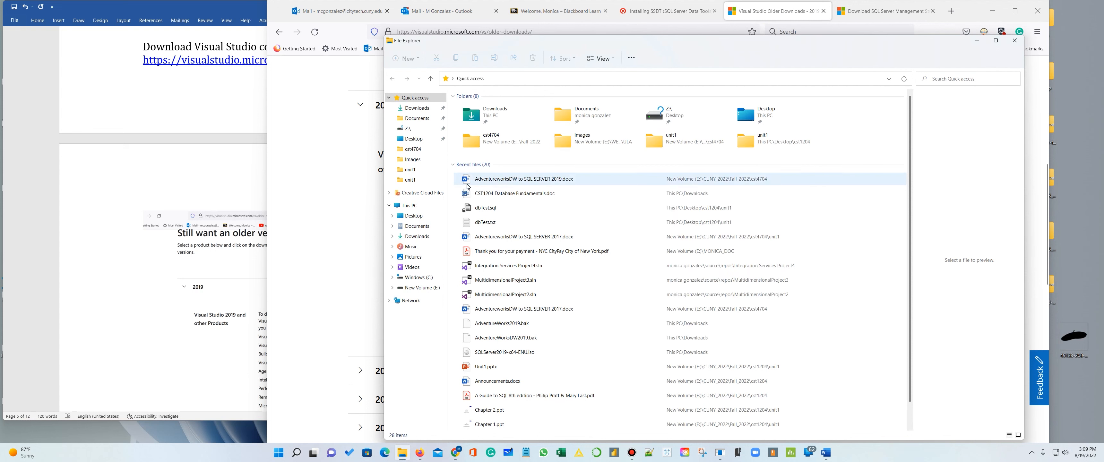
click(417, 109)
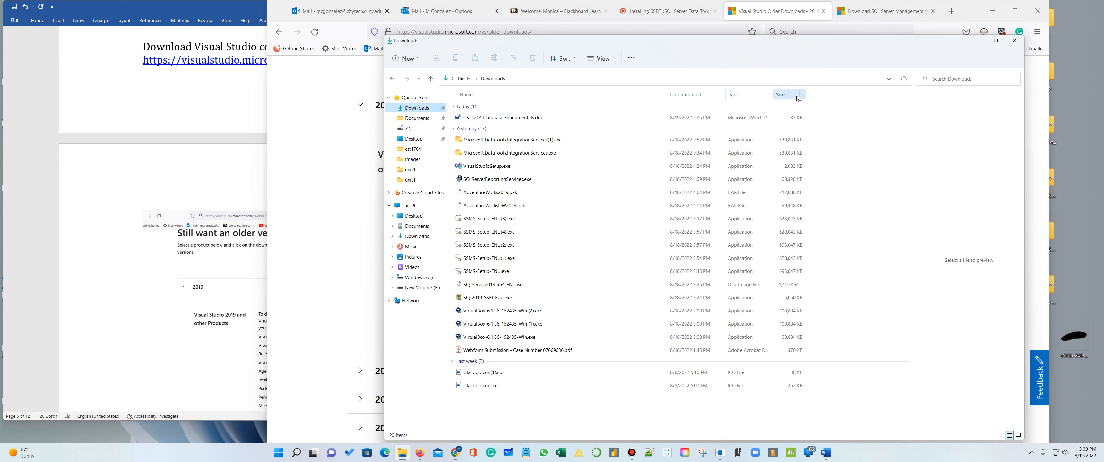
click(336, 131)
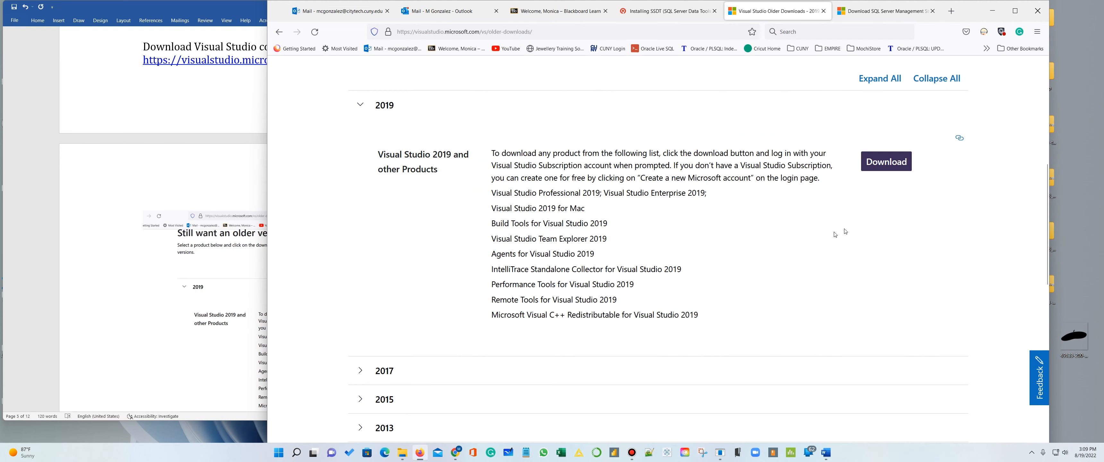
click(874, 12)
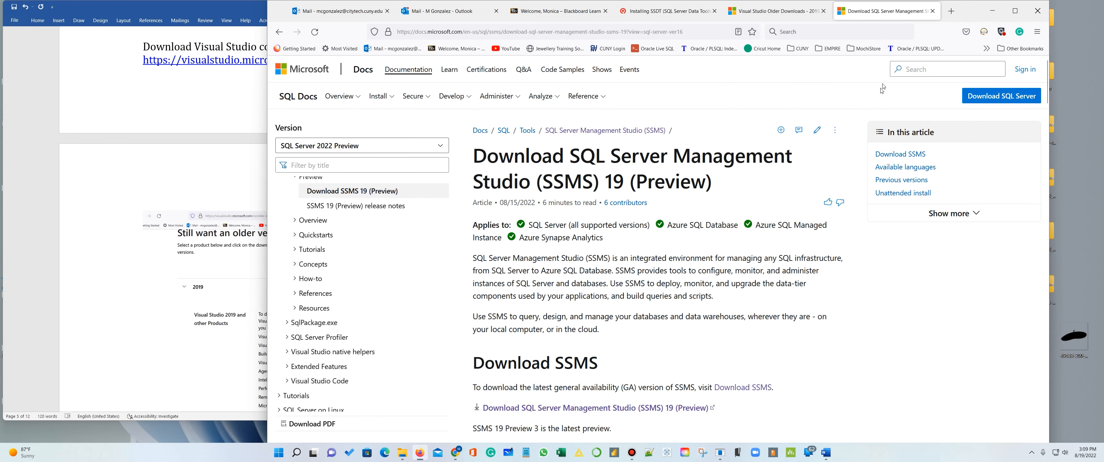
click(788, 18)
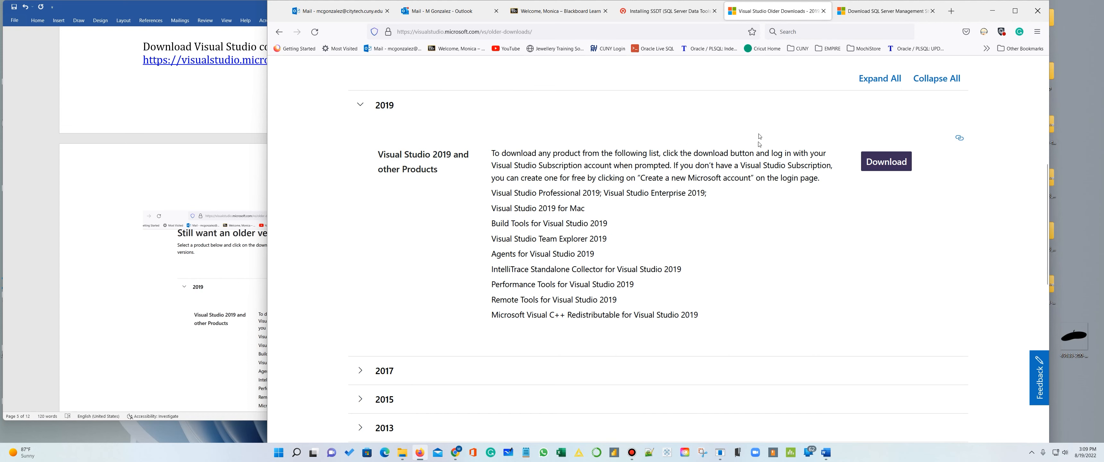
- Return to the Word guide's Visual Studio instructions, enlarge the document zoom and widen the window across the screen
click(75, 207)
scroll(336, 317, down, 2)
scroll(336, 318, down, 7)
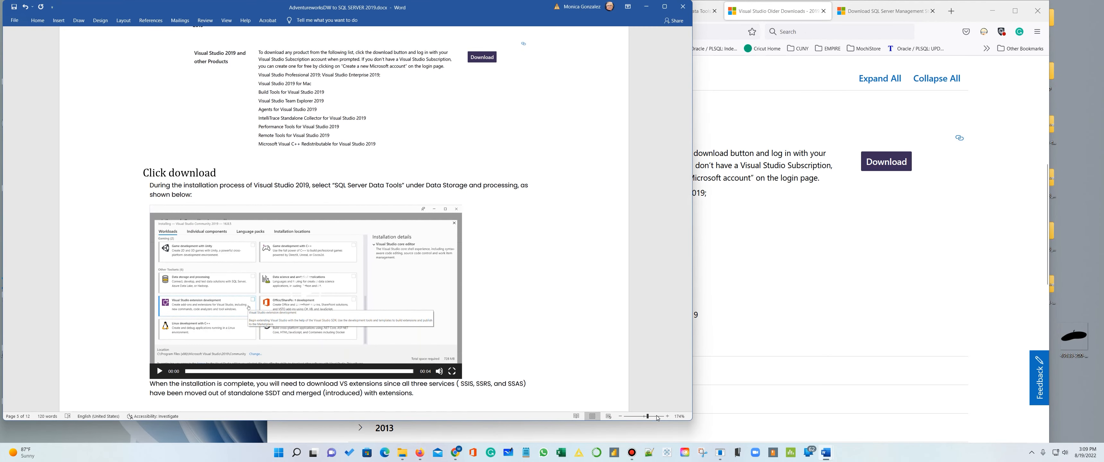
click(655, 417)
drag(693, 316, 1098, 316)
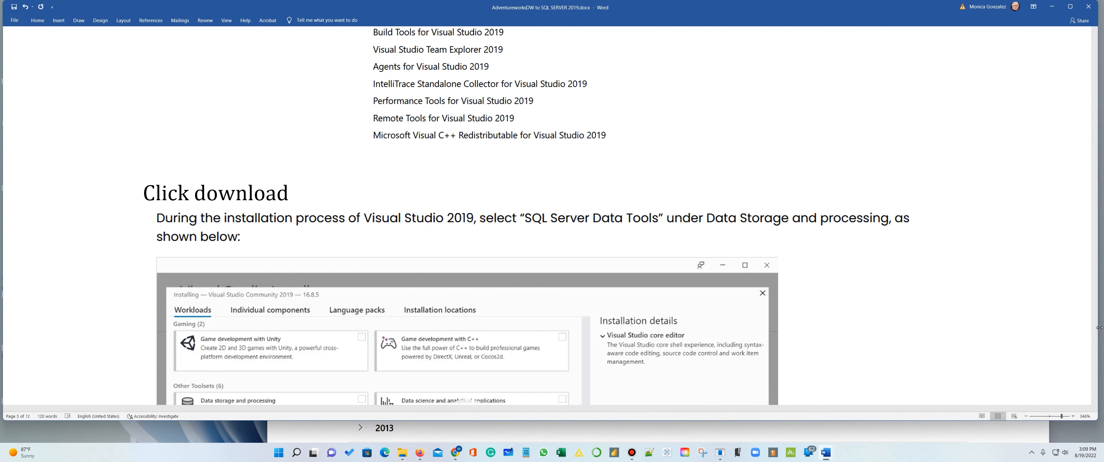
- Examine the guide's Visual Studio 2019 workload screenshot, the SQL Server Data Tools instruction and the section on adding extensions
scroll(917, 316, down, 2)
scroll(917, 316, down, 4)
scroll(919, 316, up, 3)
scroll(923, 316, down, 3)
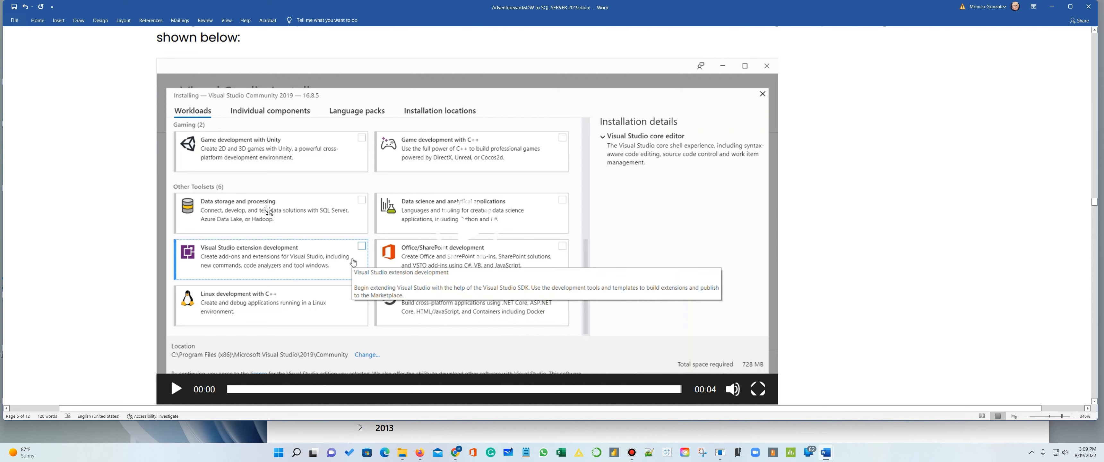
scroll(285, 210, up, 3)
scroll(283, 212, down, 2)
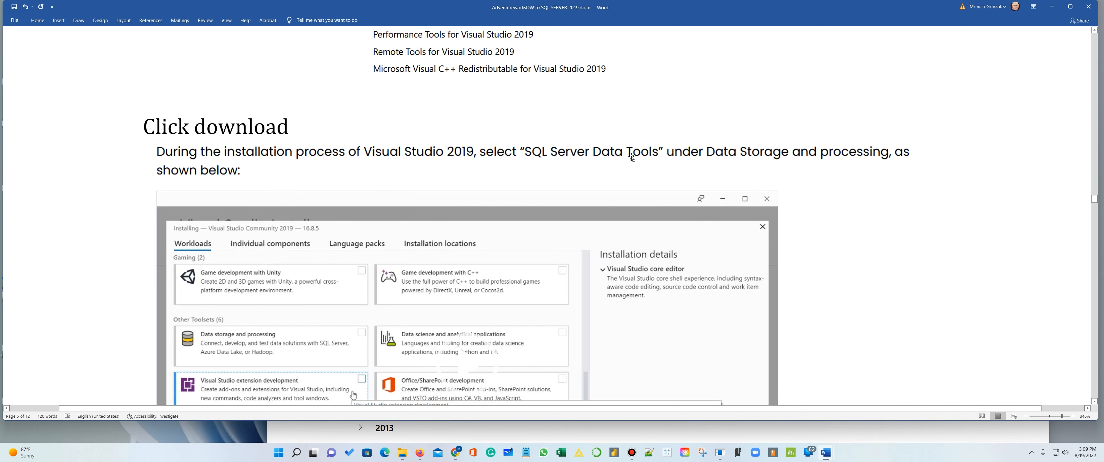
scroll(766, 113, down, 1)
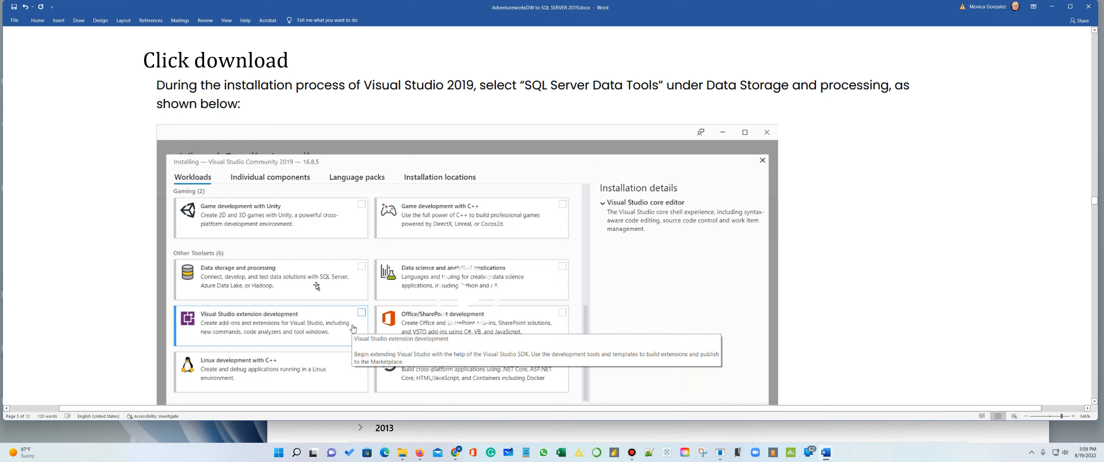
scroll(576, 271, down, 4)
scroll(606, 267, down, 15)
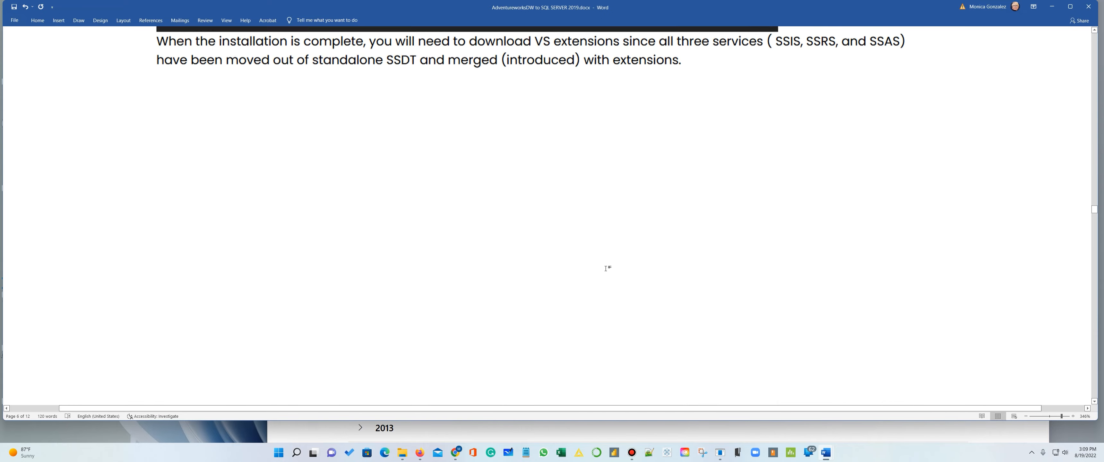
scroll(607, 273, up, 2)
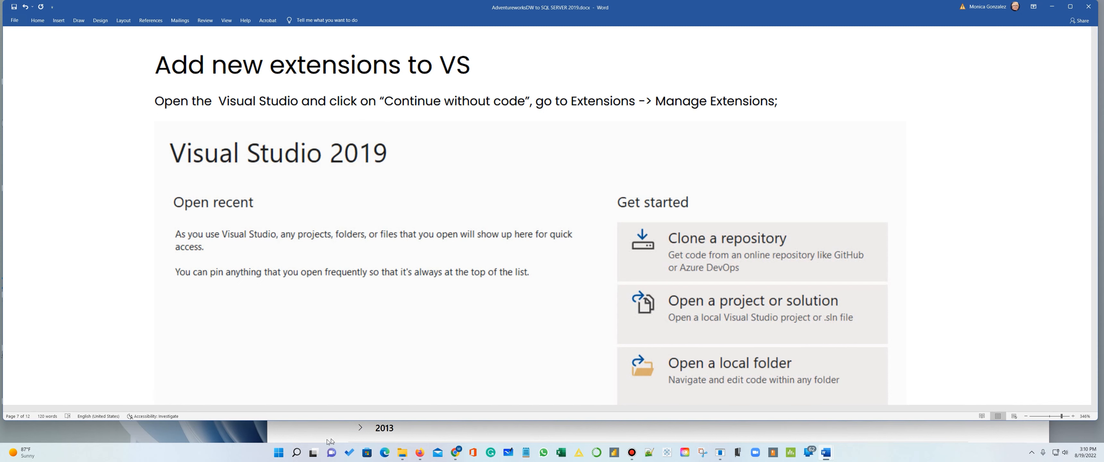
- Find Visual Studio 2019 in the list of all installed apps and launch it
click(279, 453)
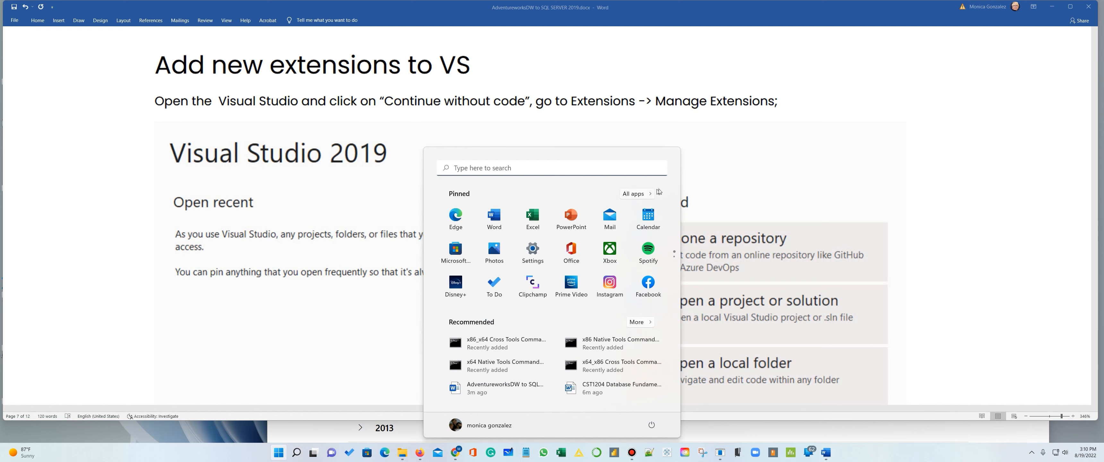
click(636, 194)
scroll(611, 266, down, 10)
scroll(611, 265, down, 15)
scroll(600, 304, down, 10)
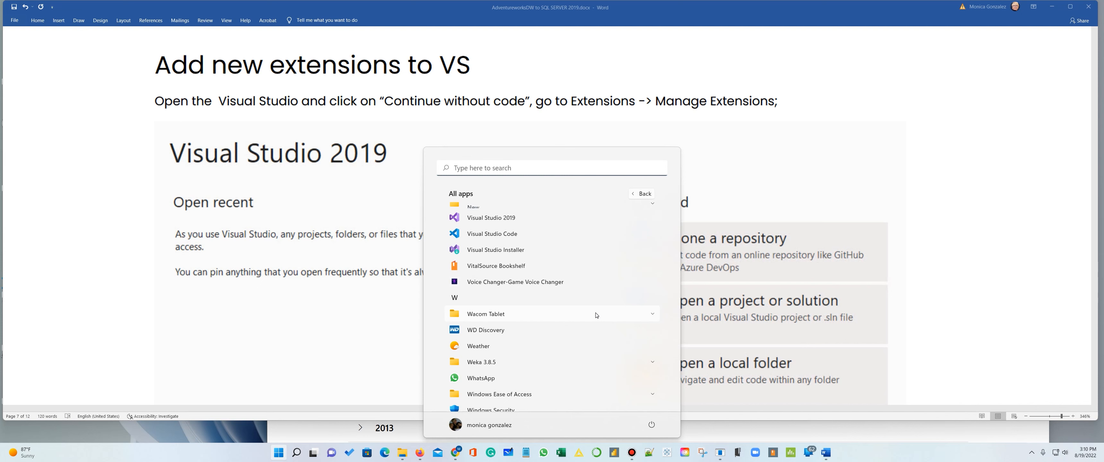
scroll(596, 257, up, 1)
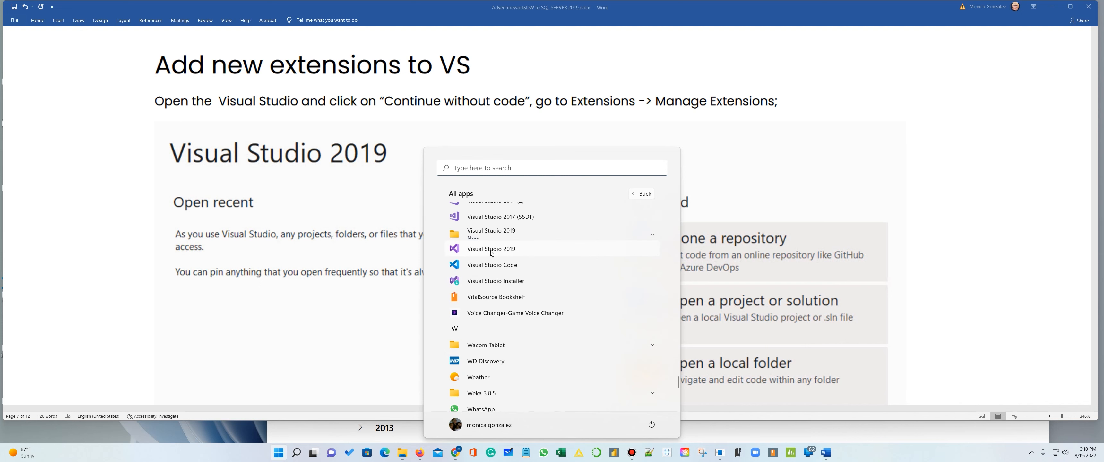
click(491, 250)
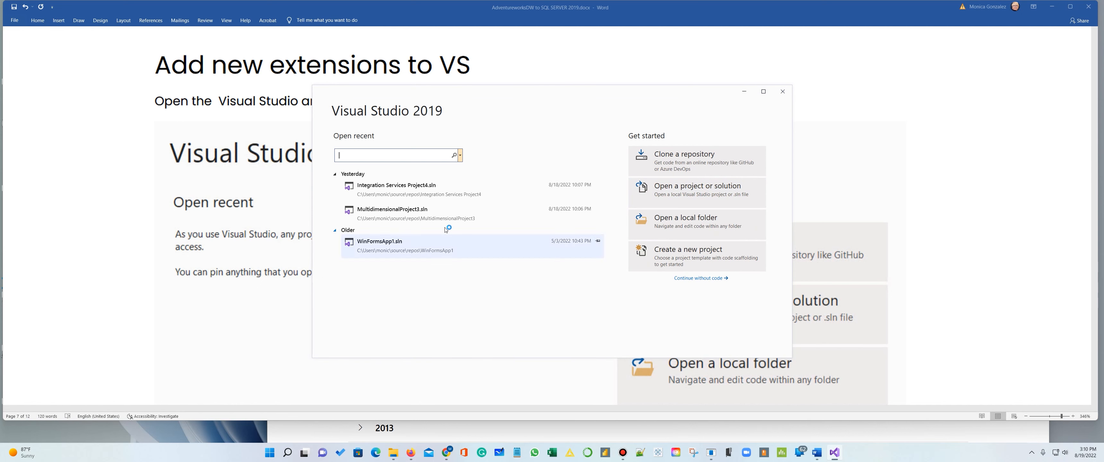
- Clear the Word and Downloads windows away, continue into Visual Studio without code, and shift and widen its window
click(1055, 7)
click(1014, 8)
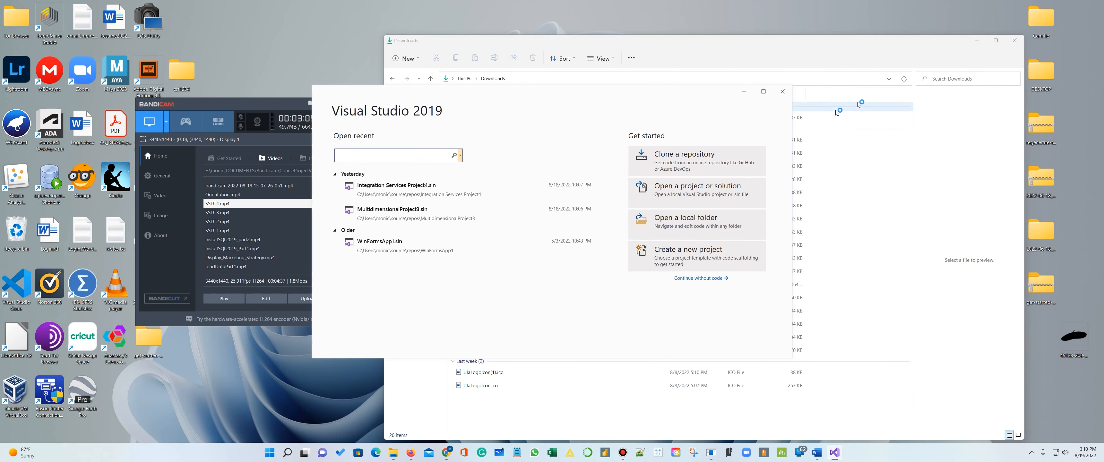
click(1014, 41)
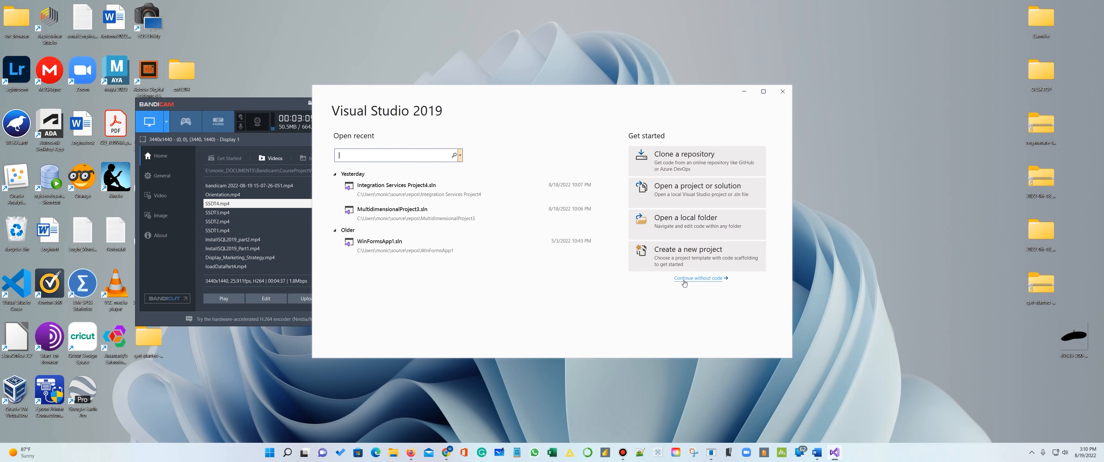
click(709, 279)
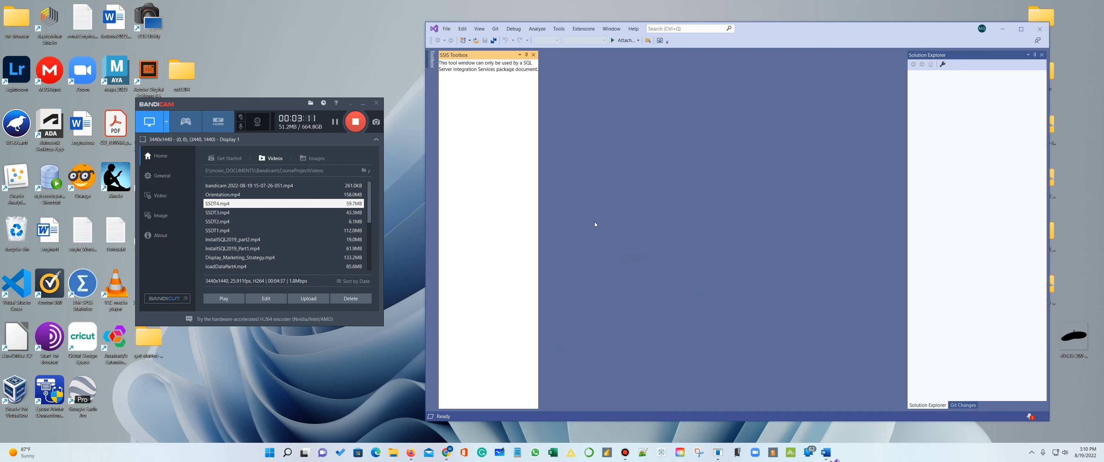
drag(827, 26, 582, 20)
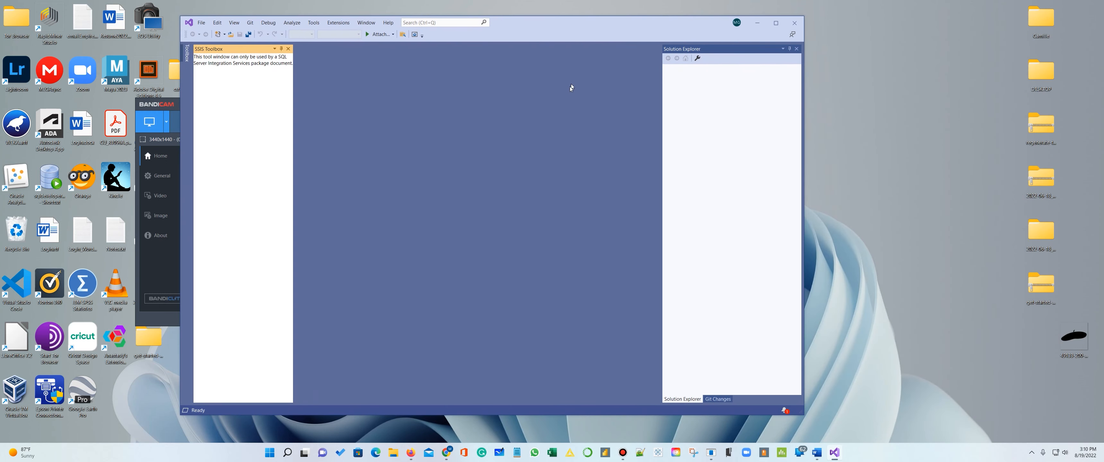
drag(801, 416, 914, 424)
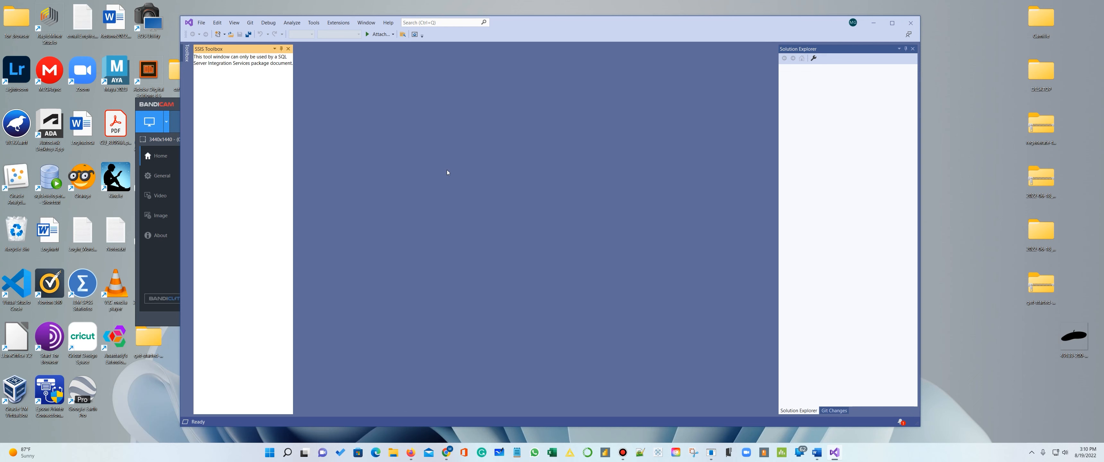
click(339, 23)
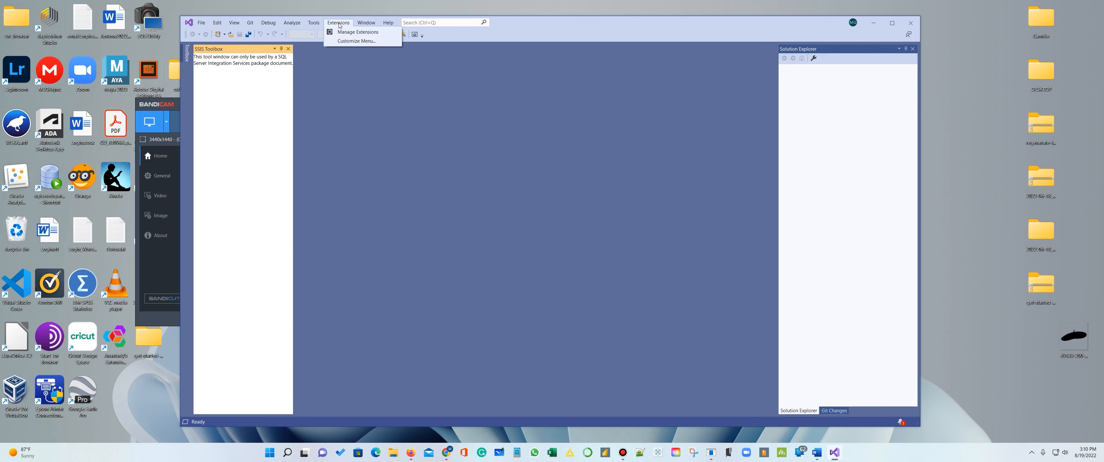
click(343, 31)
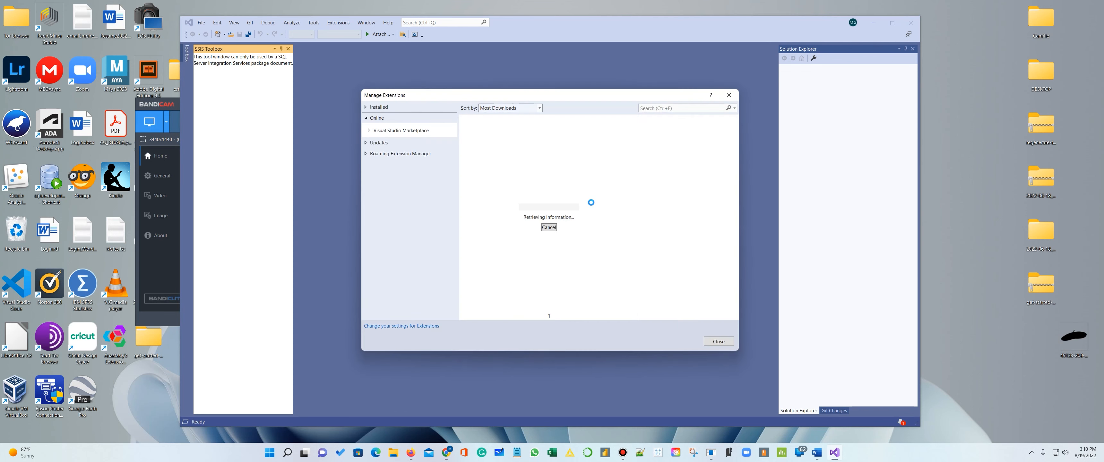
click(724, 345)
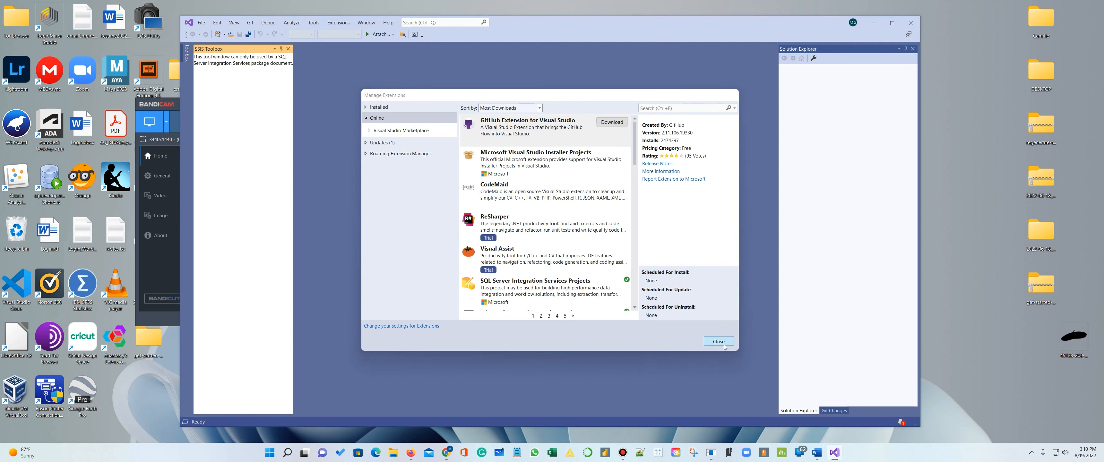
- Capture a screenshot of the whole Visual Studio window with the Extensions menu open
click(337, 25)
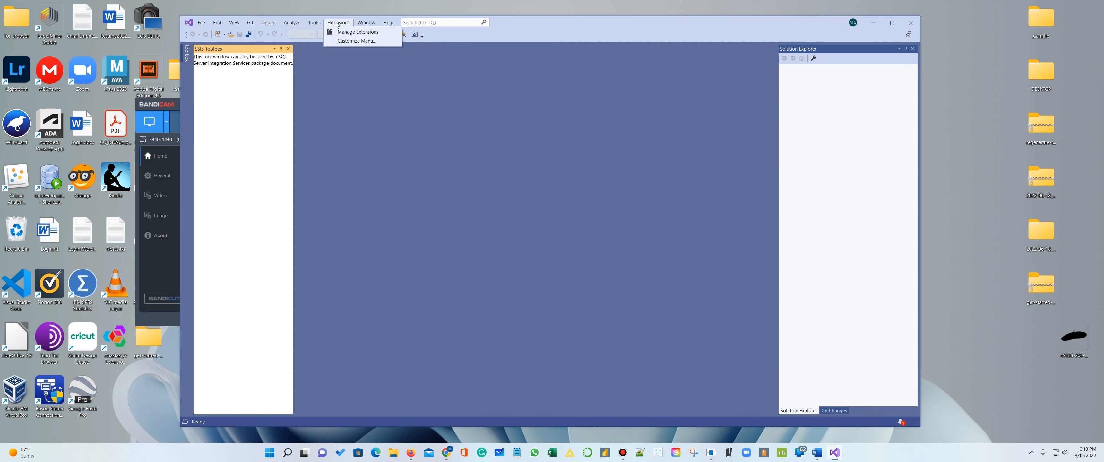
key(super+shift+s)
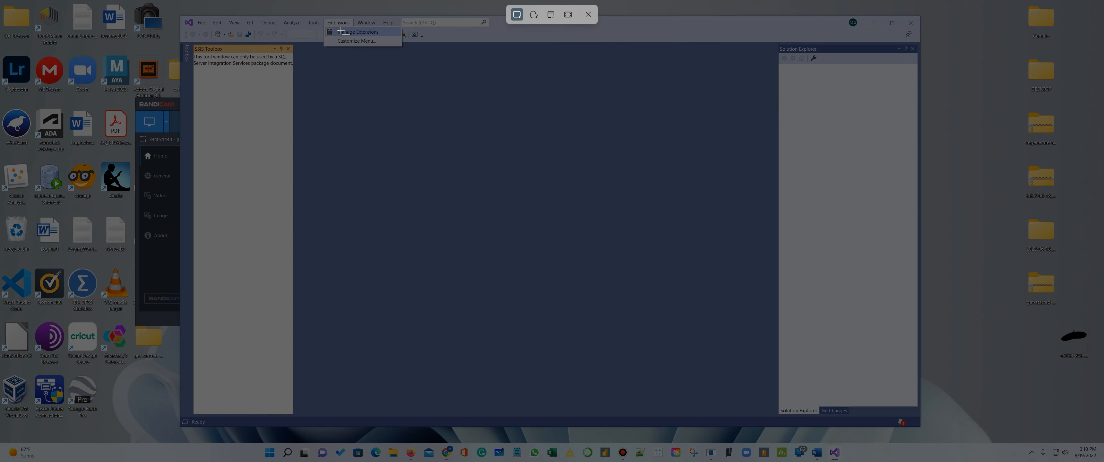
drag(170, 2, 939, 434)
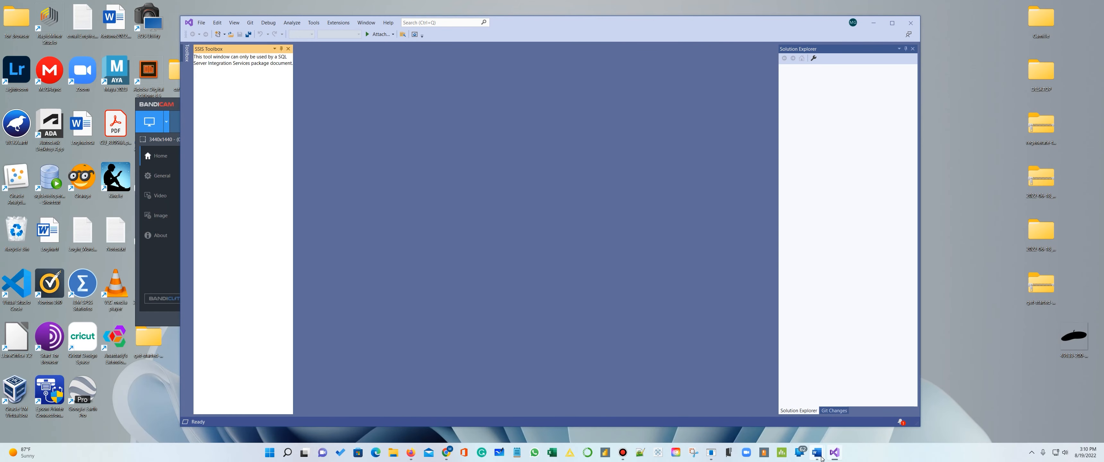
- Paste the captured screenshot into the Word guide on a new line below the "Continue without code" picture, and minimize the document
mouse_move(816, 452)
click(827, 416)
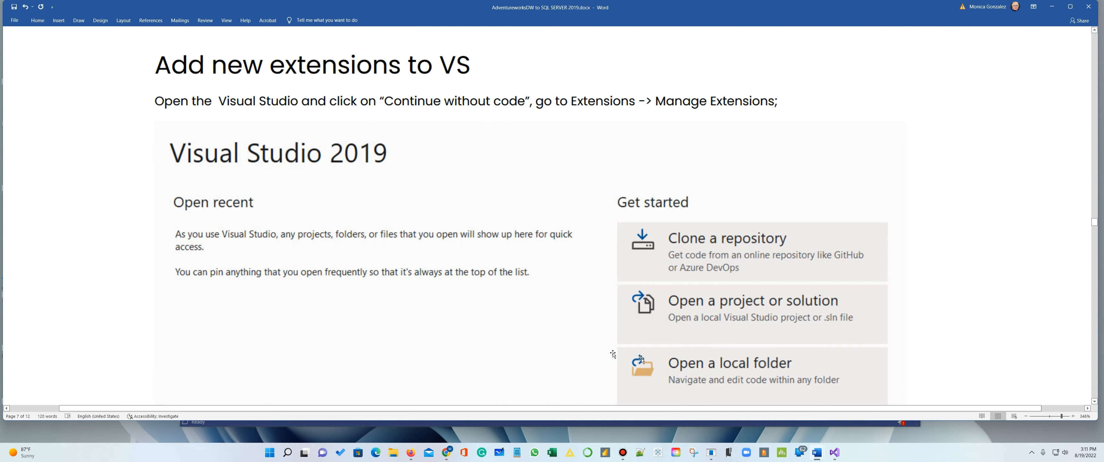
scroll(547, 354, down, 5)
scroll(547, 355, down, 4)
scroll(553, 356, up, 8)
scroll(563, 355, down, 4)
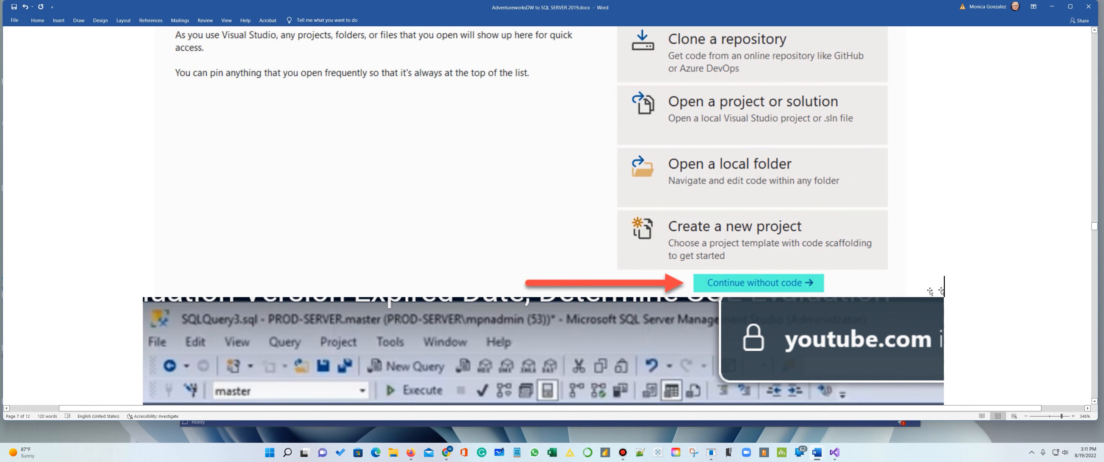
key(Return)
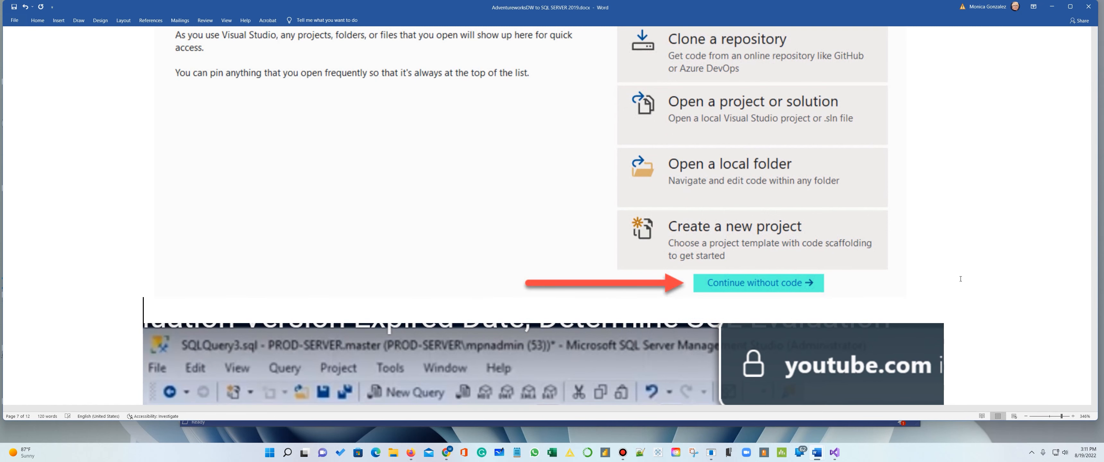
key(ctrl+v)
scroll(973, 268, up, 5)
click(1052, 6)
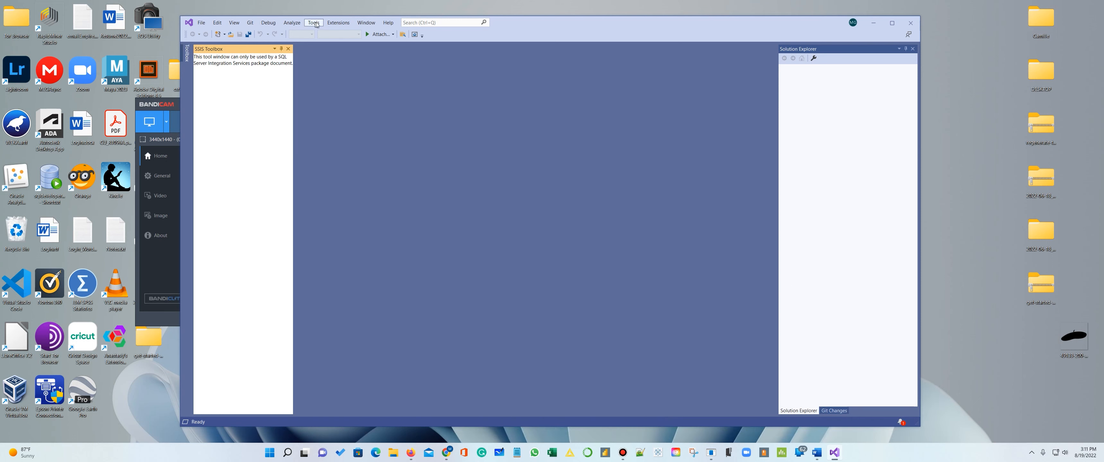
- Open Manage Extensions in Visual Studio, expand the Visual Studio Marketplace category and search the online extensions for SSDT
click(338, 23)
click(342, 33)
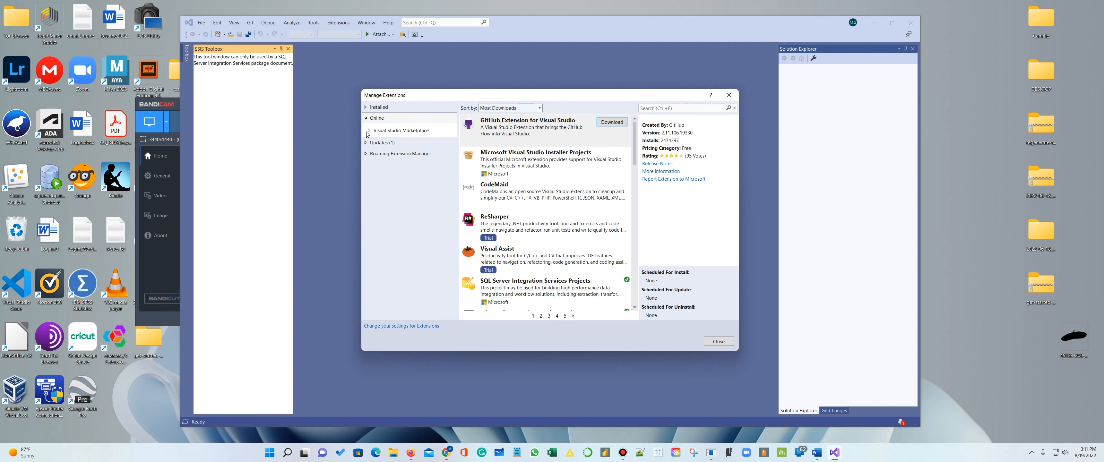
click(370, 131)
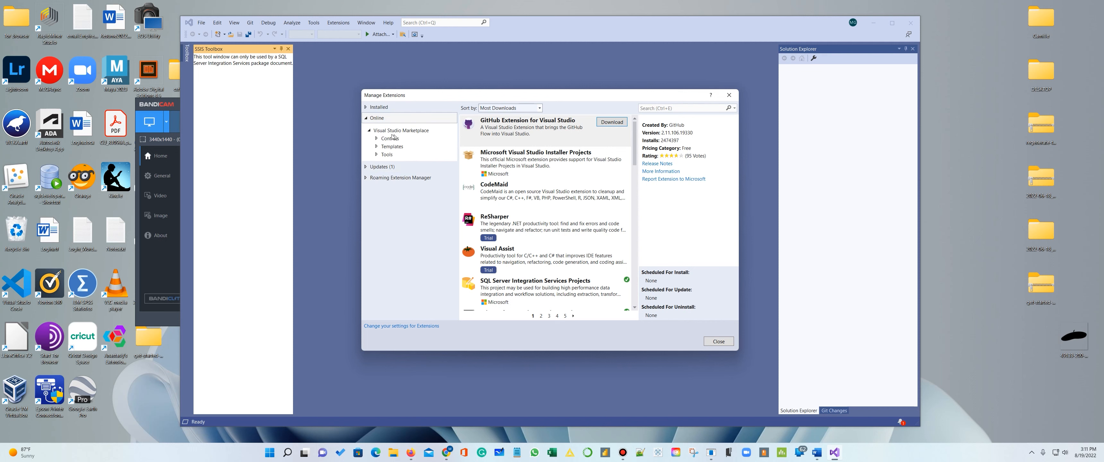
key(ctrl+e)
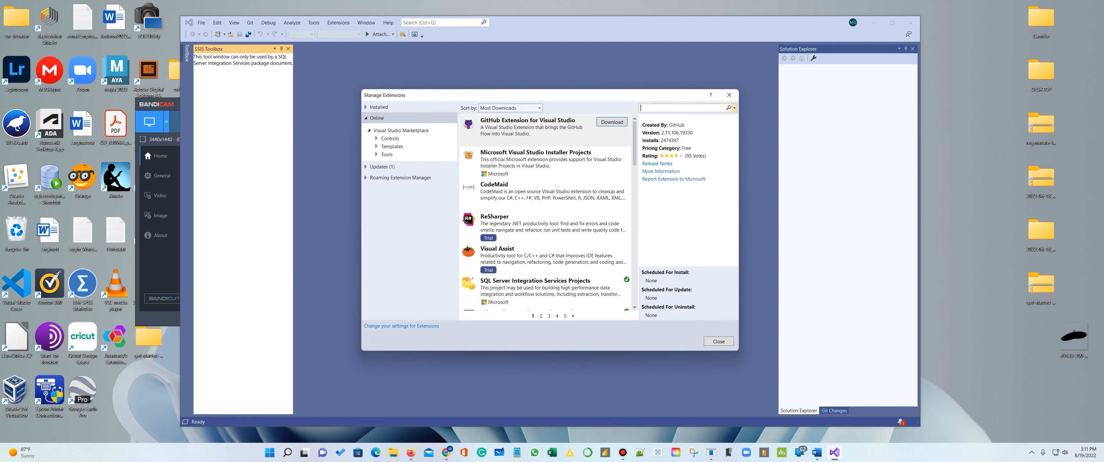
text(SS)
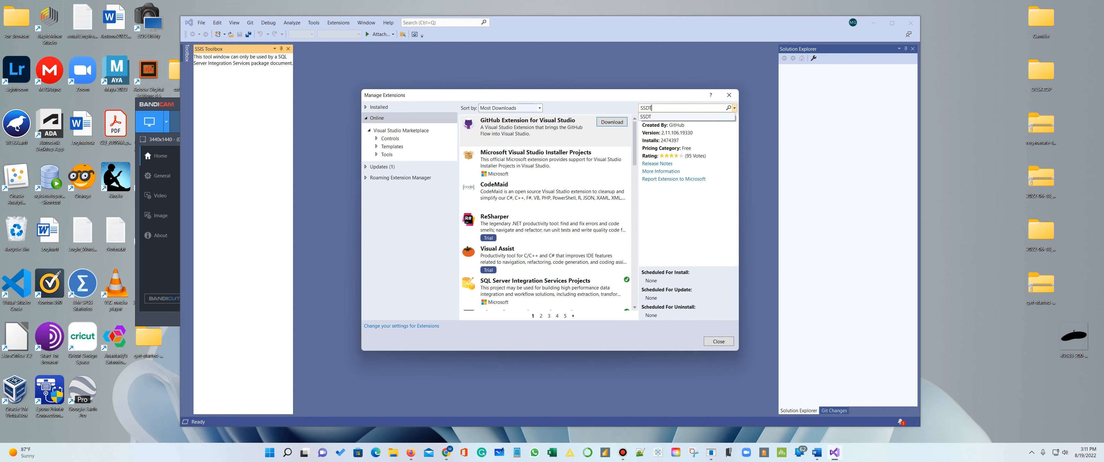
text(DT)
key(Return)
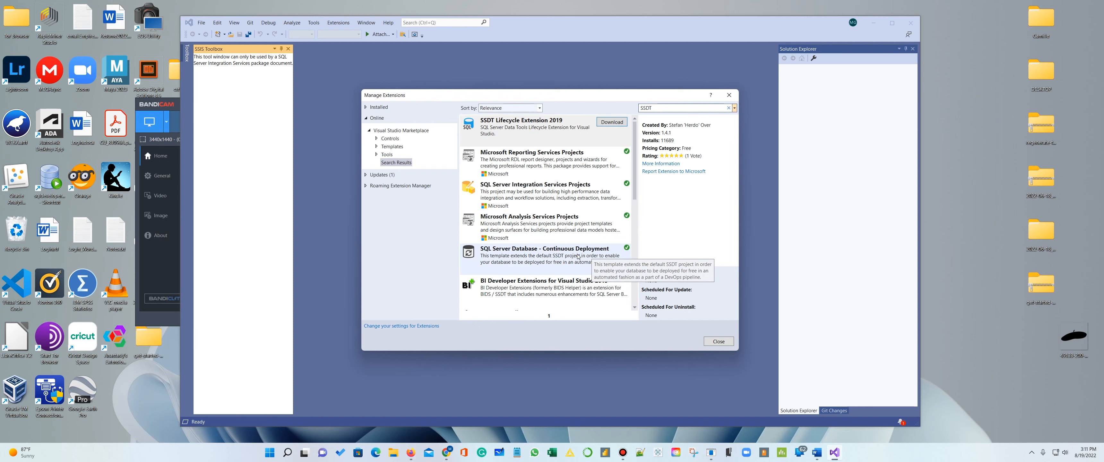
- Capture the search results from Microsoft Reporting Services Projects down to BI Developer Extensions, and look through the rest of the list
key(super+shift+s)
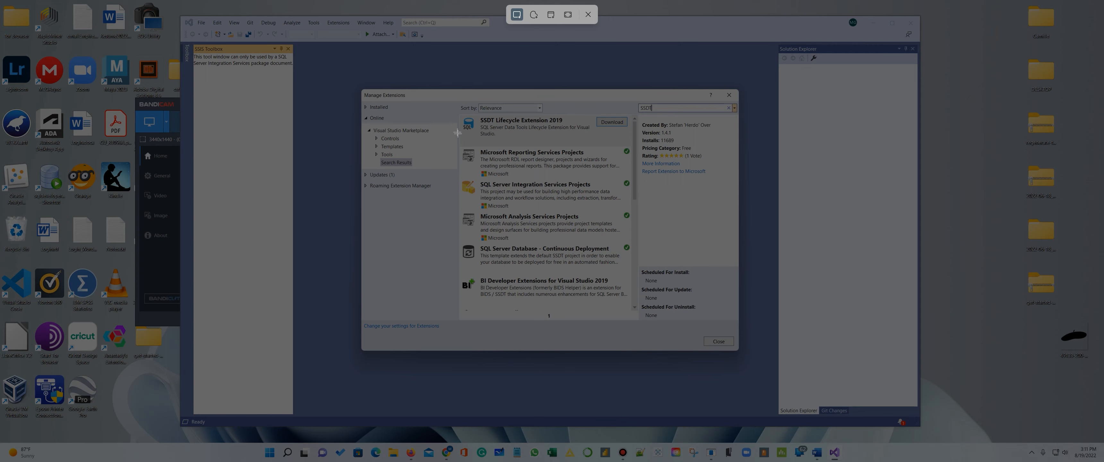
drag(458, 144, 635, 304)
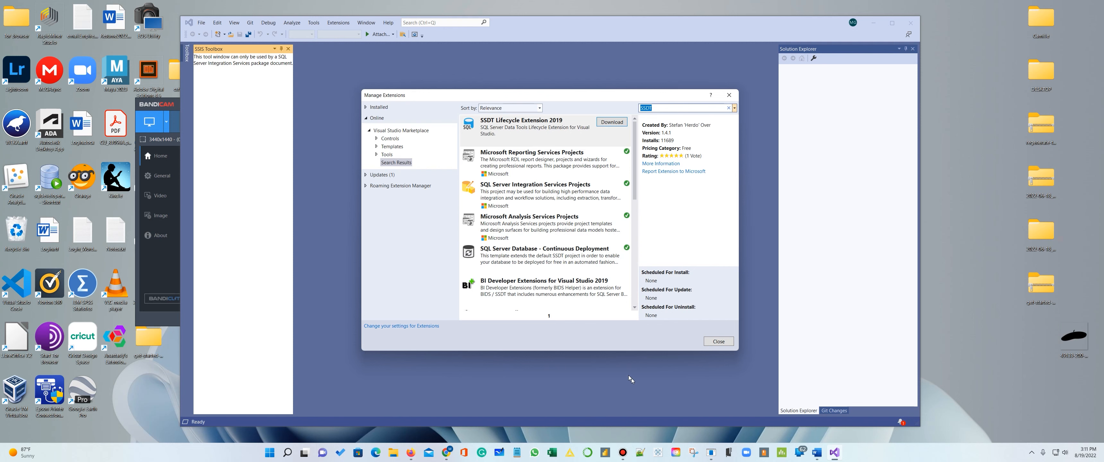
scroll(590, 259, down, 6)
scroll(590, 259, up, 4)
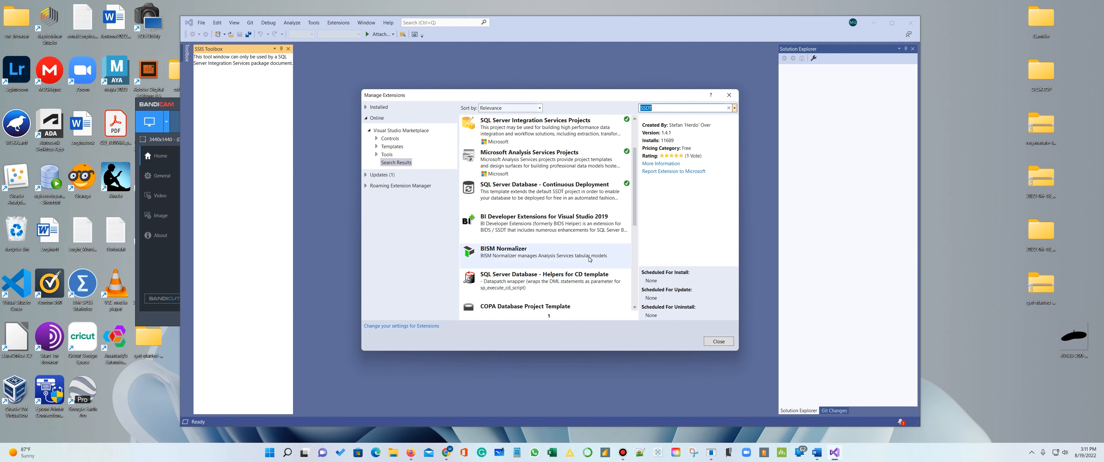
scroll(542, 253, up, 2)
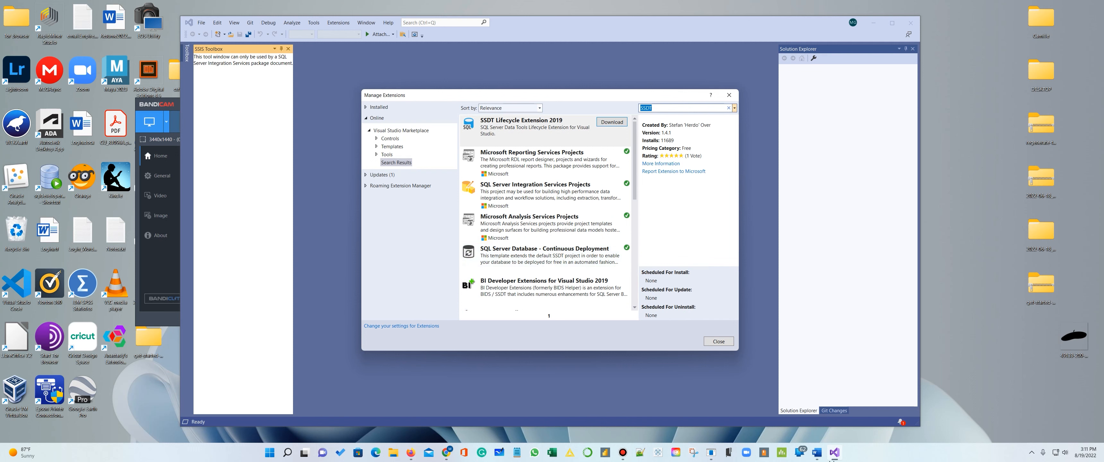
- Switch to the Word guide, check the area below the pasted Extensions menu screenshot, and minimize the document again
mouse_move(817, 454)
click(798, 412)
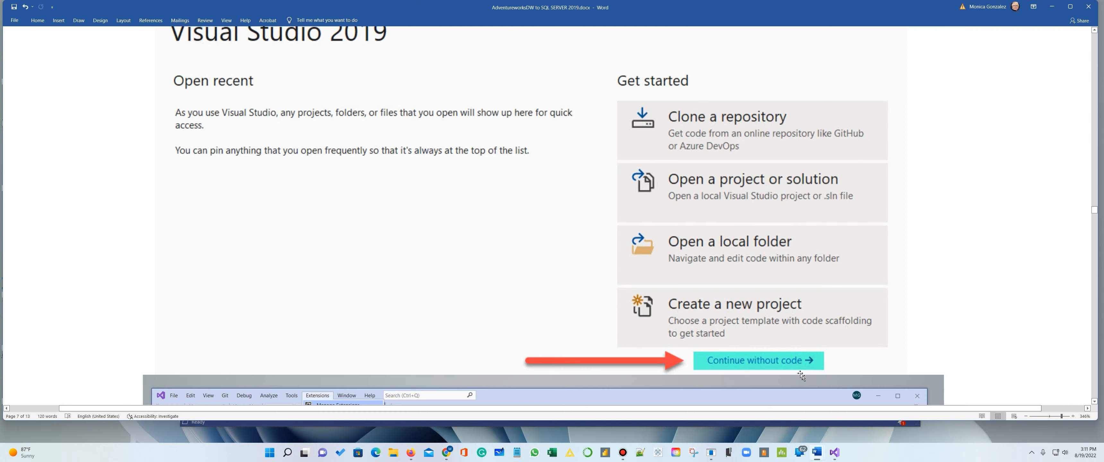
scroll(870, 334, down, 10)
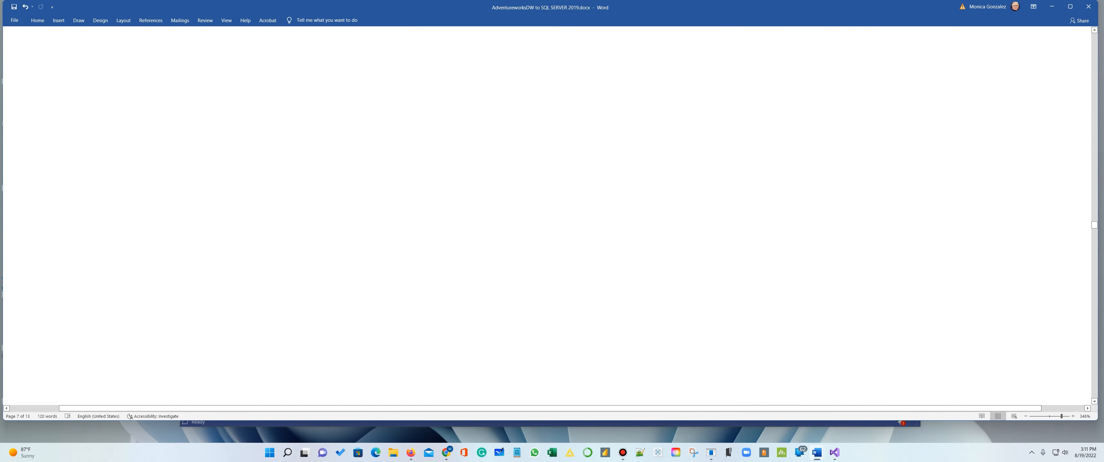
scroll(887, 310, down, 10)
click(1053, 7)
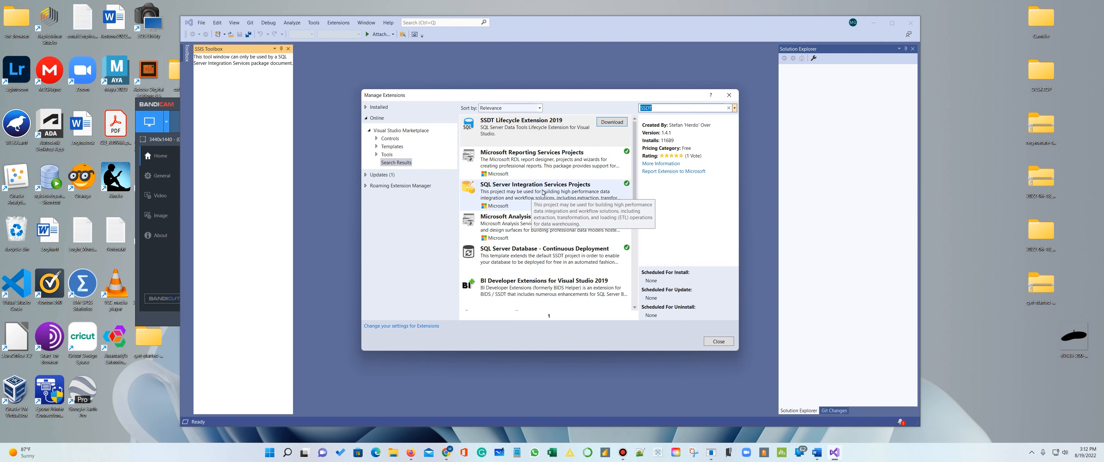
- Close Manage Extensions, examine the Microsoft.DataTools.IntegrationServices installers in the Downloads folder, and return to the Visual Studio window
click(718, 341)
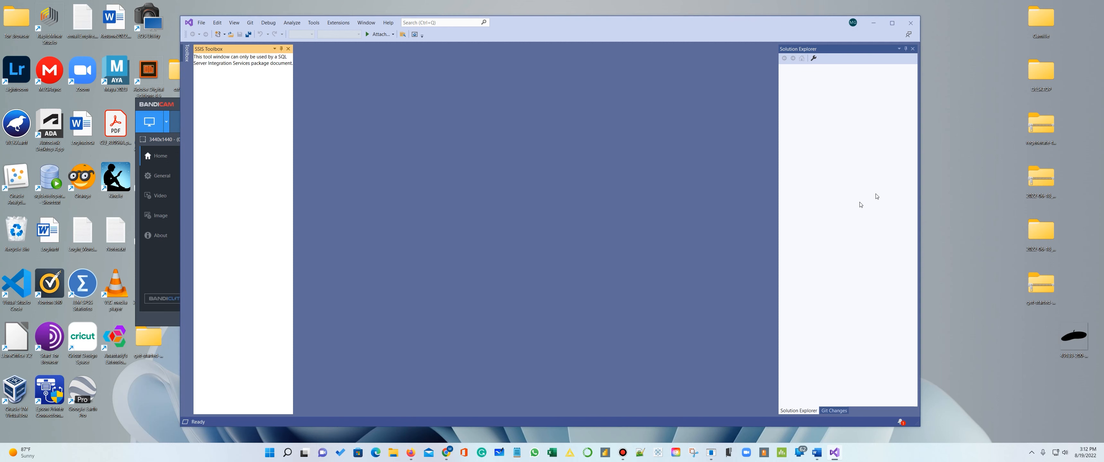
click(394, 452)
click(417, 108)
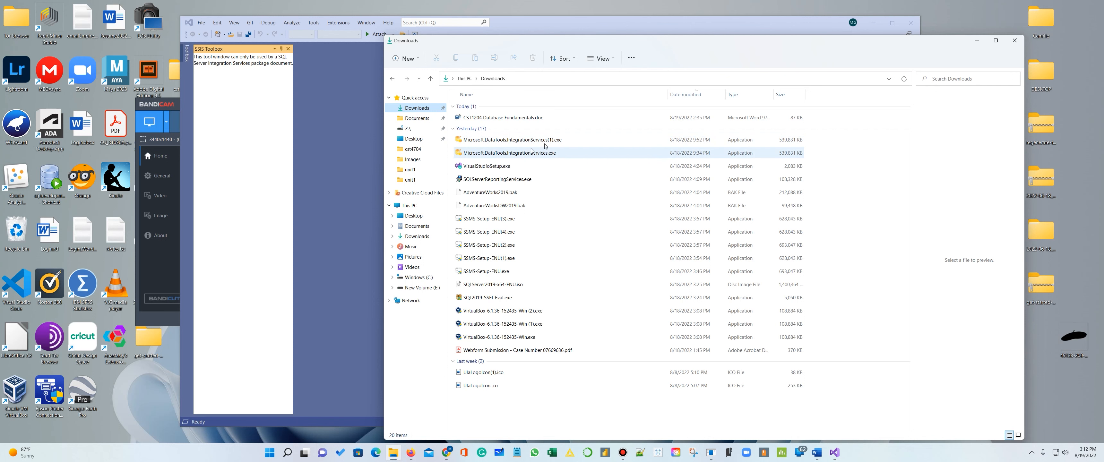
click(1015, 40)
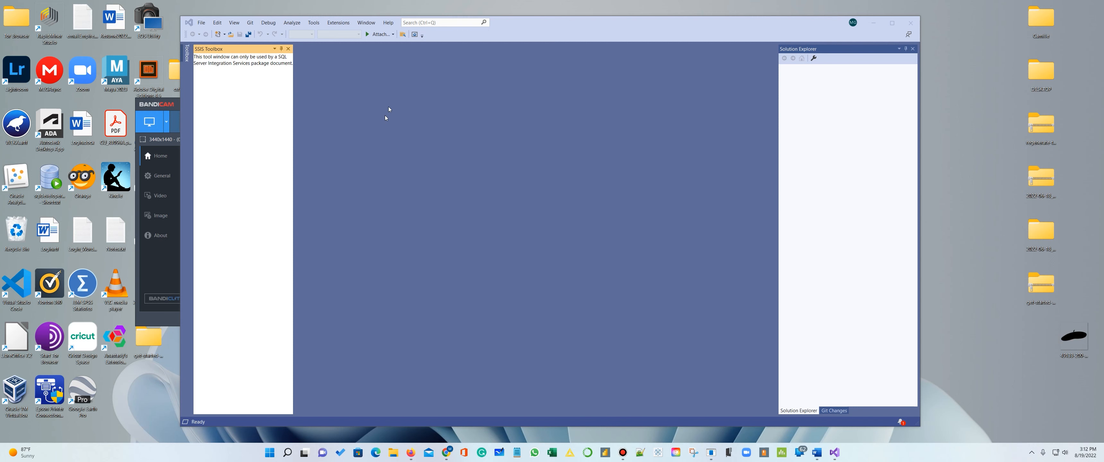
drag(560, 30, 659, 28)
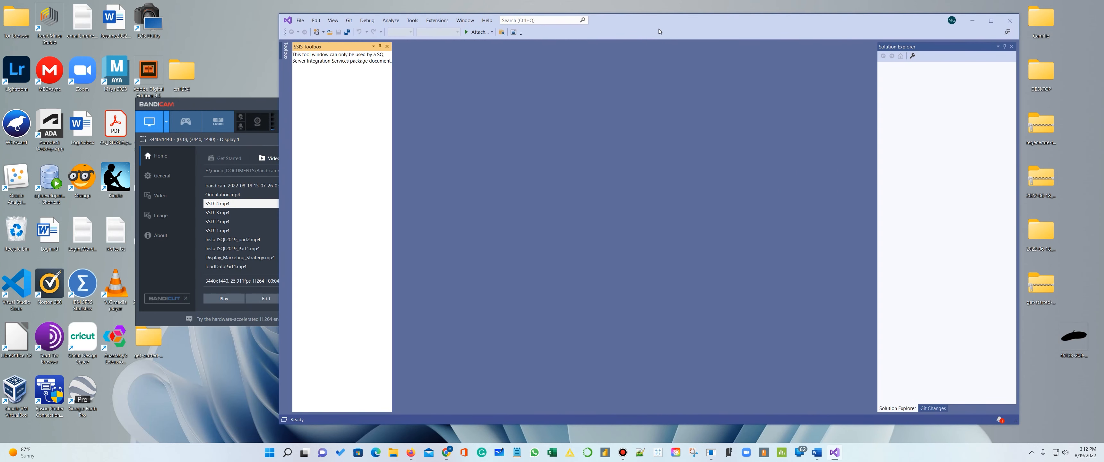
- Start creating a new project and search the project templates for "integra"
click(301, 21)
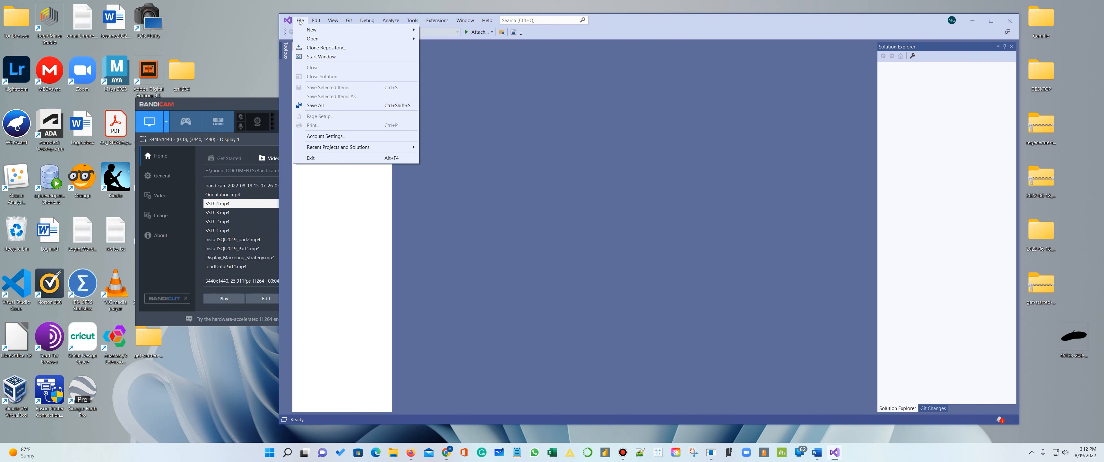
mouse_move(317, 30)
click(450, 30)
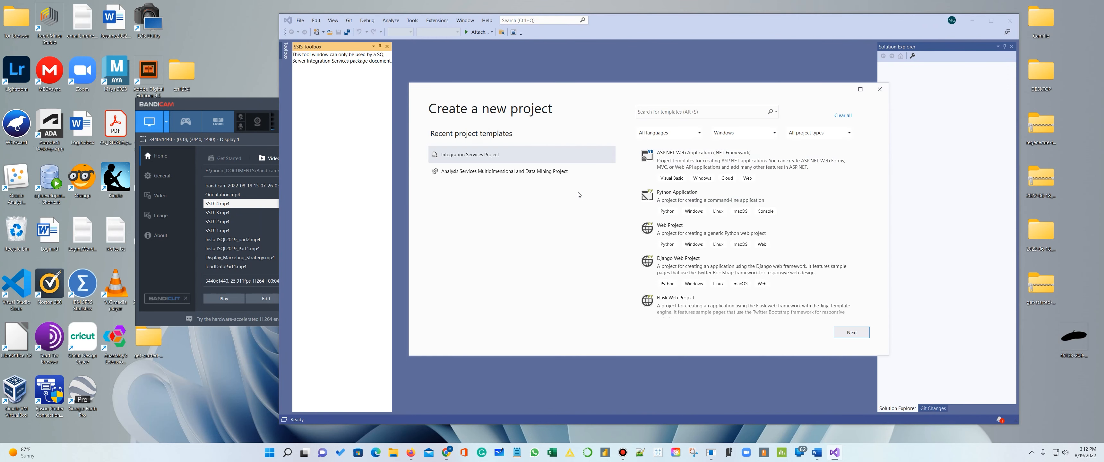
click(667, 113)
text(integra)
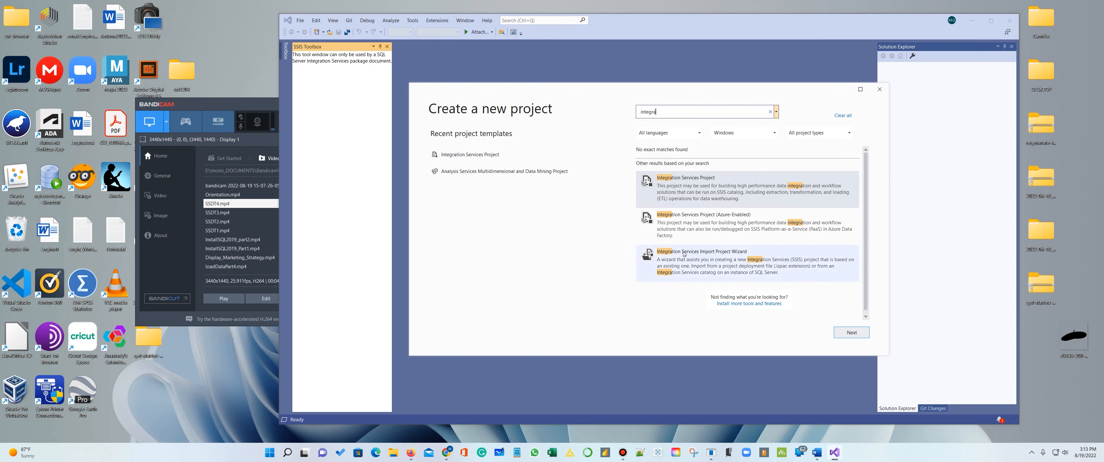
- View the configuration page for the Integration Services Project template, and cancel without creating the project
click(684, 193)
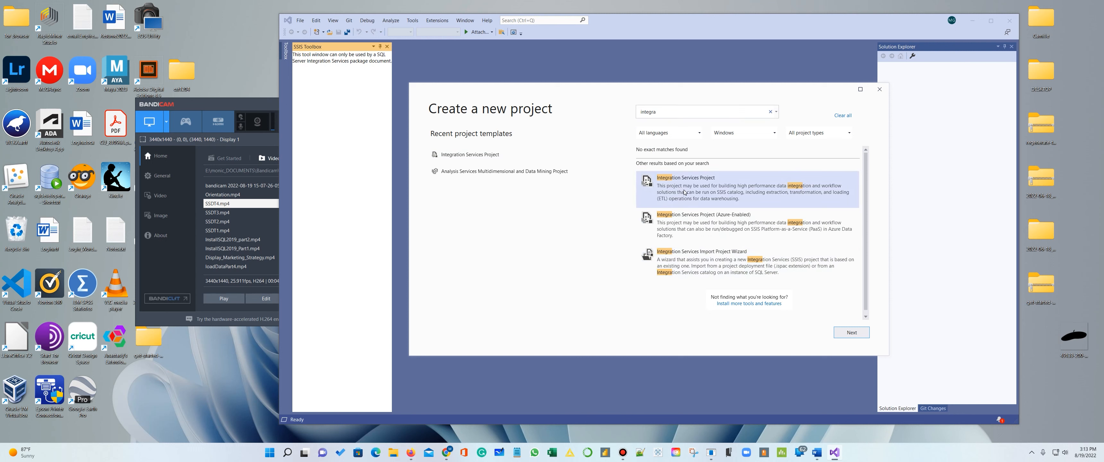
click(848, 330)
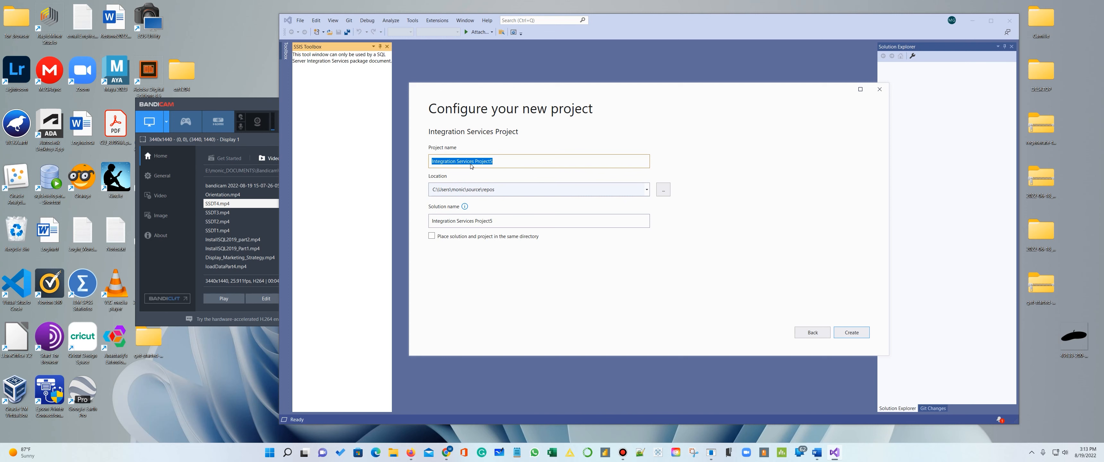
click(824, 336)
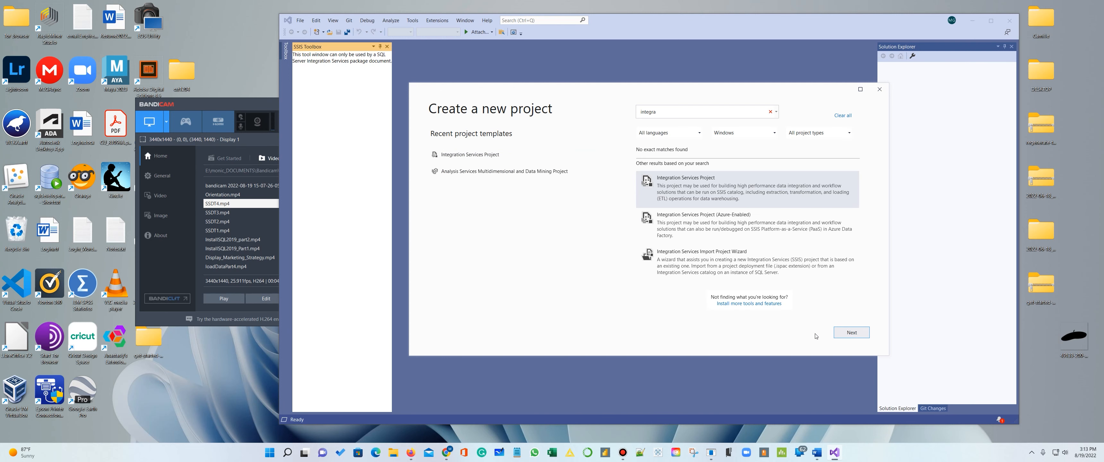
click(879, 89)
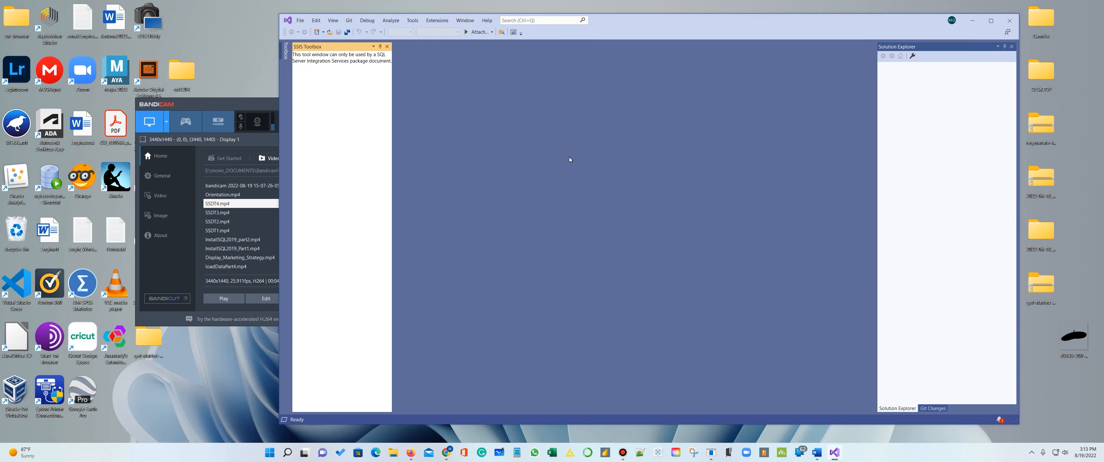
- Start creating another new project and search the project templates for "Analysis"
click(300, 20)
mouse_move(342, 29)
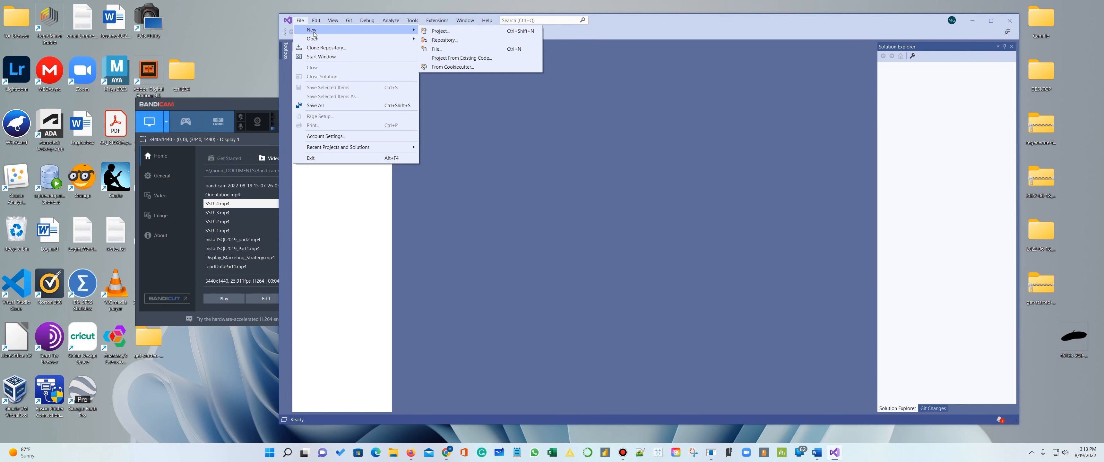
click(434, 30)
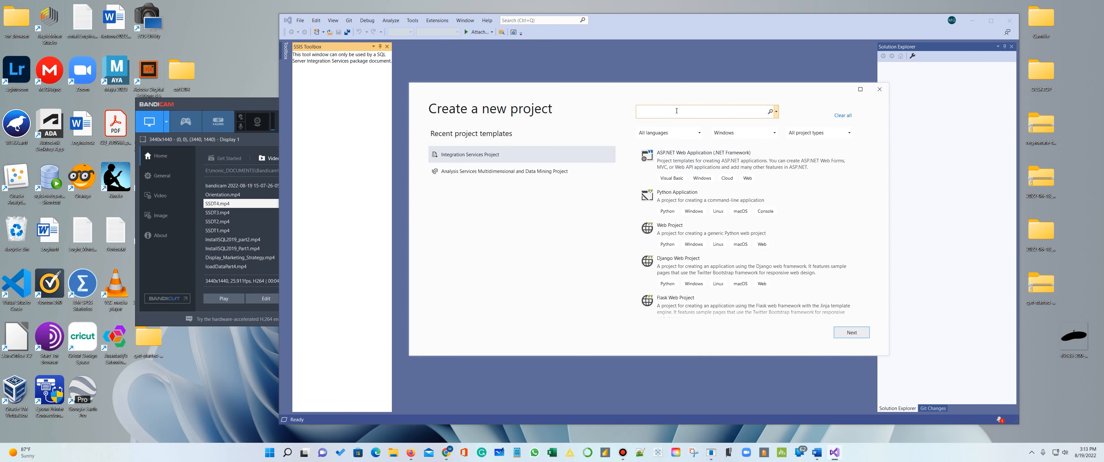
text(Analysis)
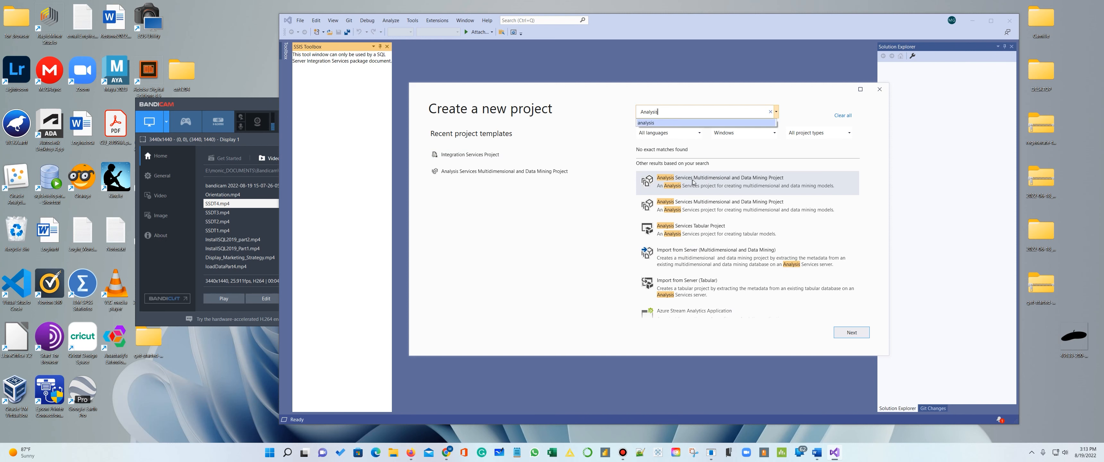
- View the configuration page for the first Analysis Services Multidimensional and Data Mining Project template, and cancel without creating the project
click(732, 181)
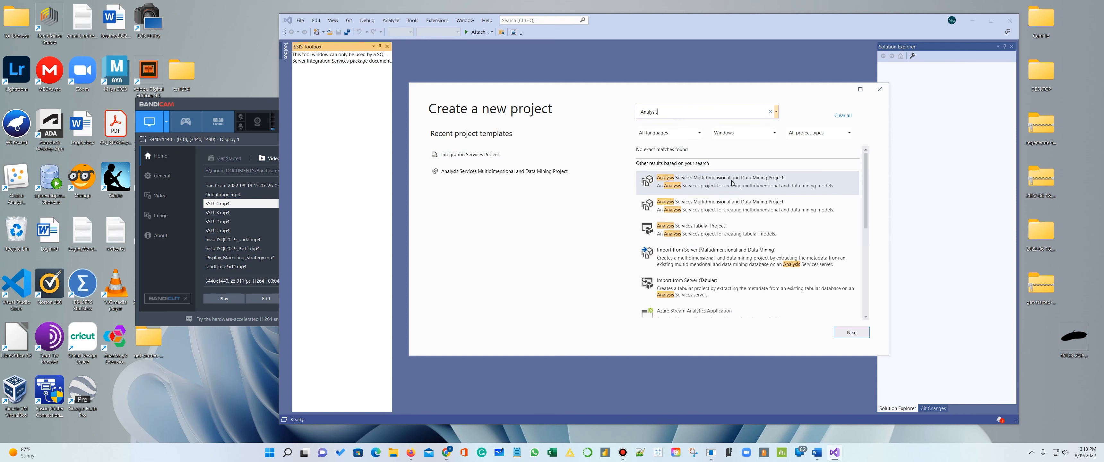
click(733, 183)
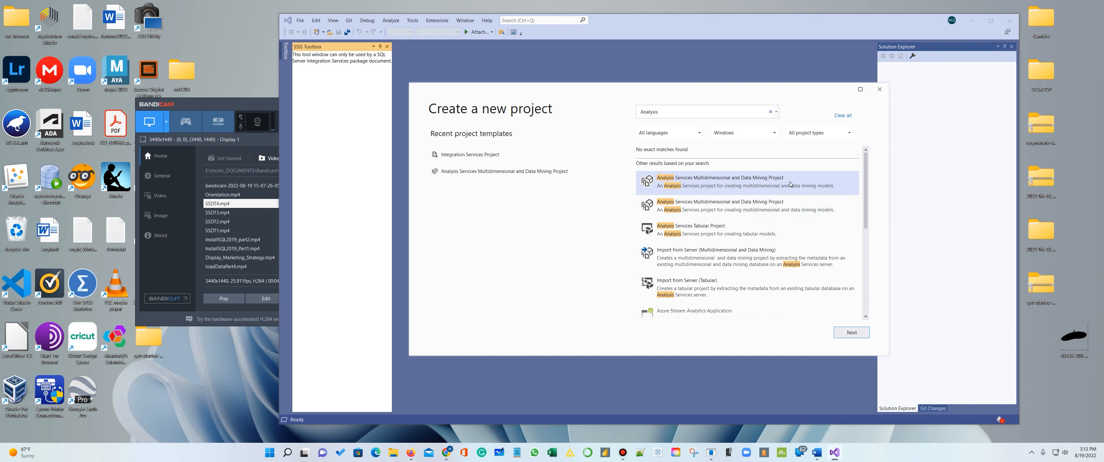
click(851, 333)
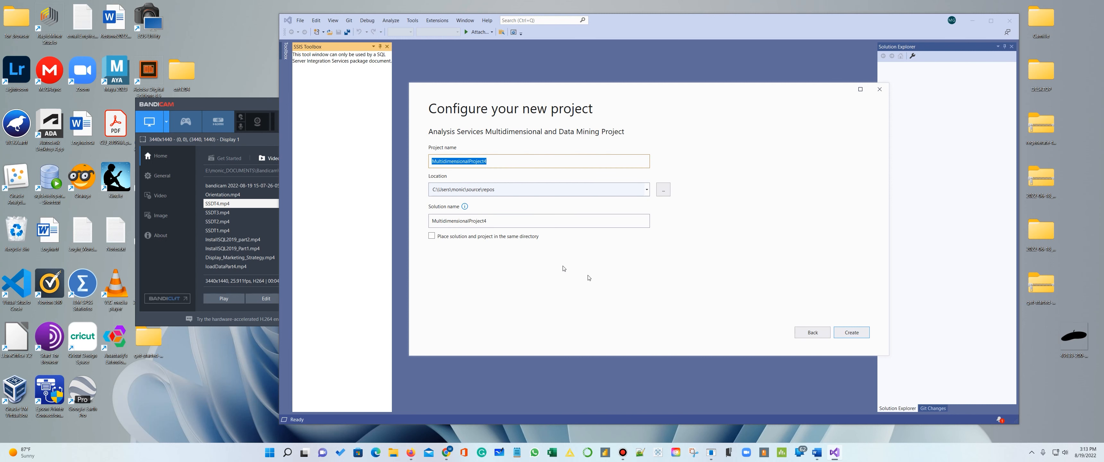
click(814, 337)
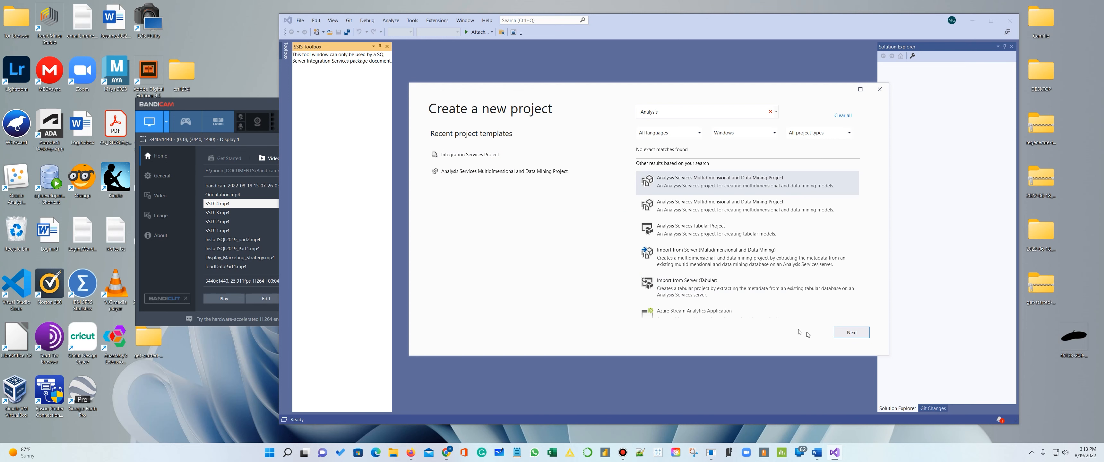
click(879, 89)
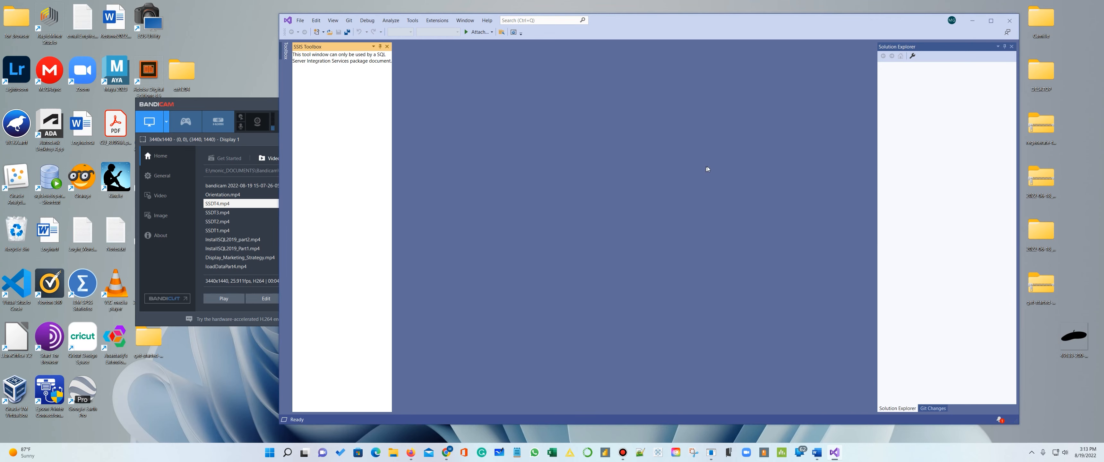
- Start creating another new project and search the project templates for "Report"
click(300, 20)
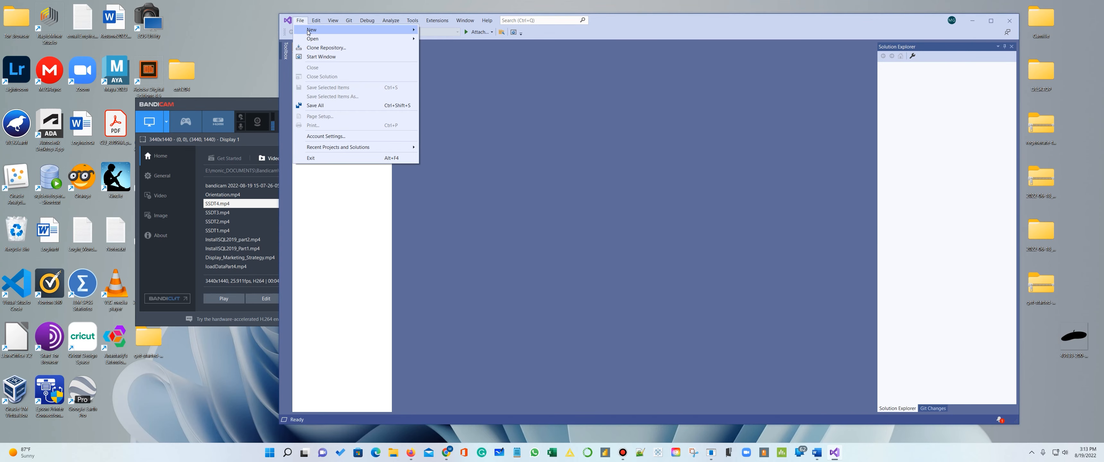
mouse_move(315, 31)
click(441, 30)
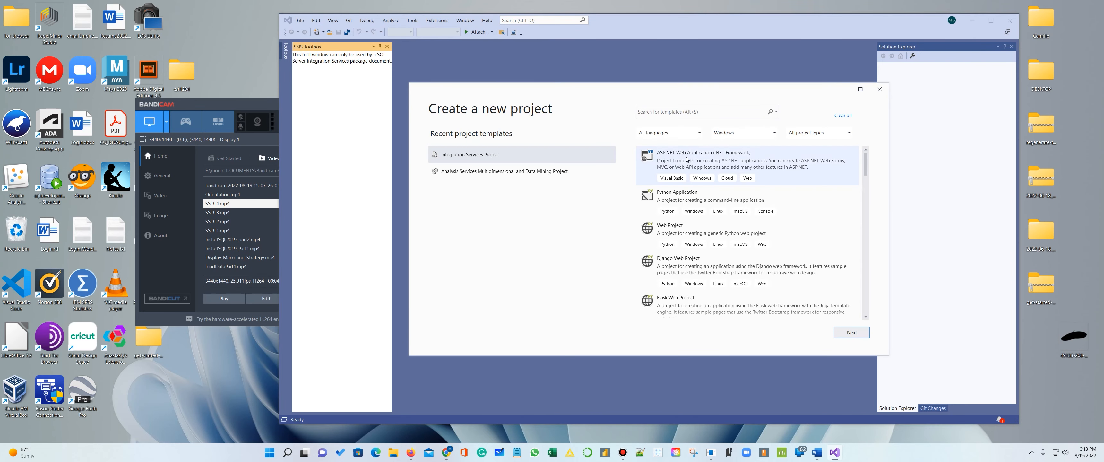
text(Re)
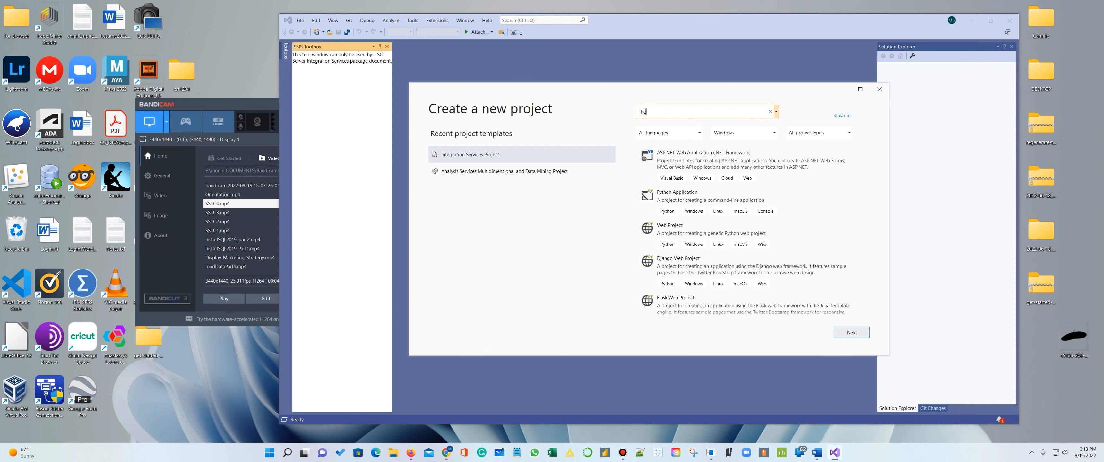
text(port)
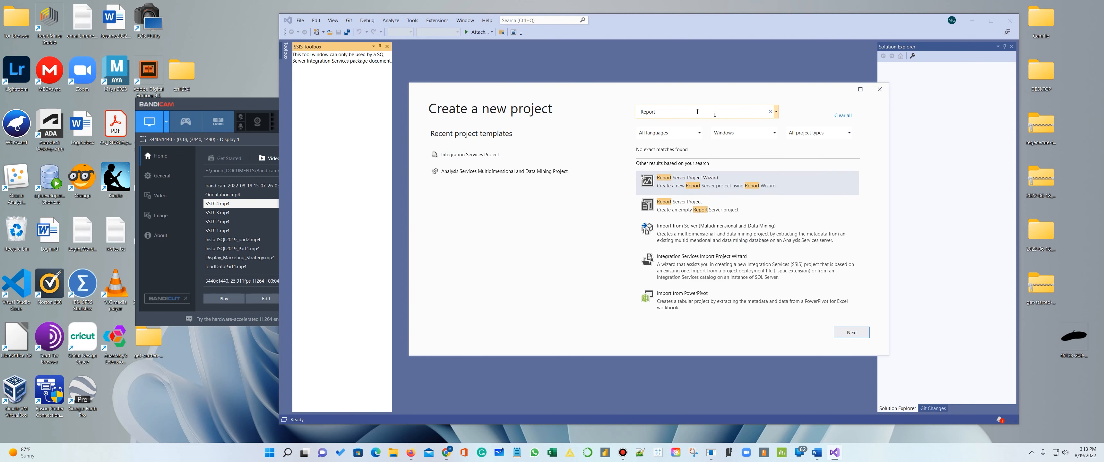
- View the configuration page for the Report Server Project template, cancel without creating the project, and close Visual Studio
click(698, 207)
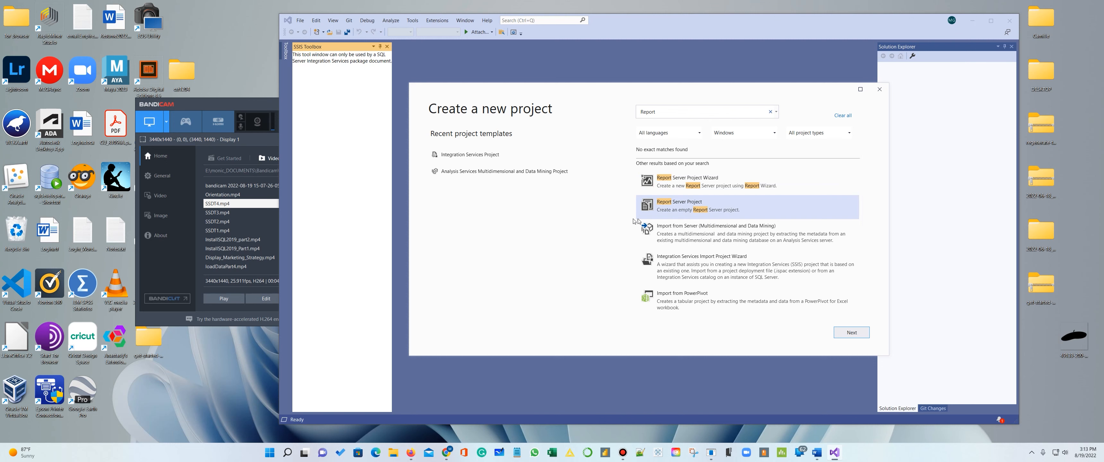
click(859, 334)
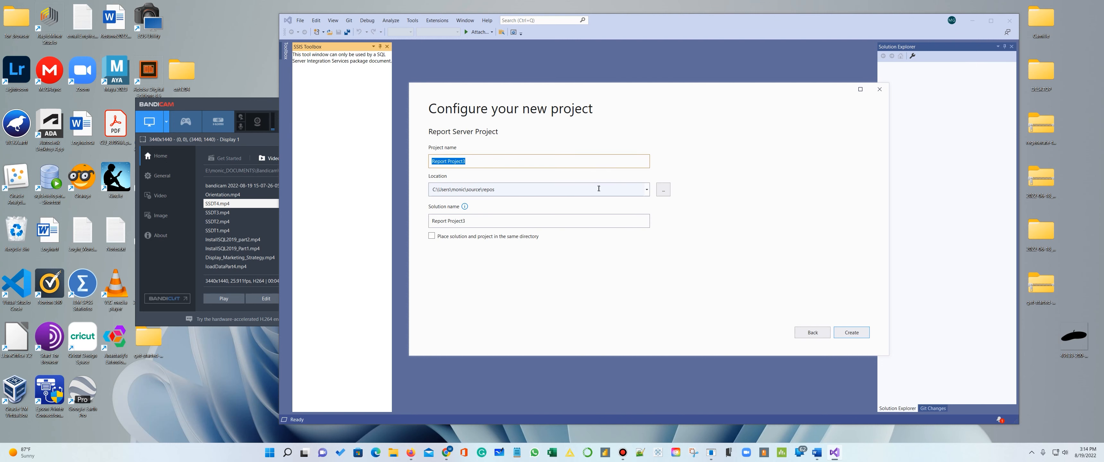
click(813, 333)
click(882, 89)
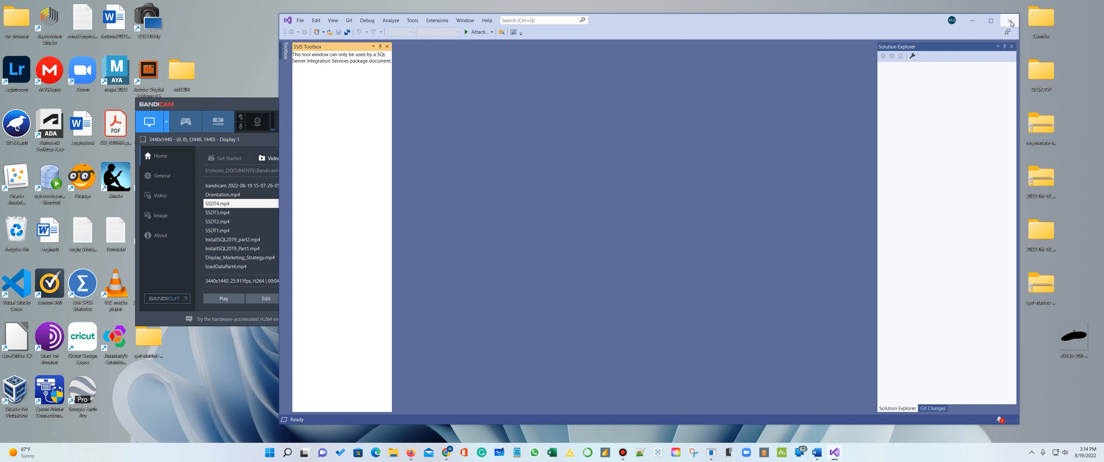
click(1009, 20)
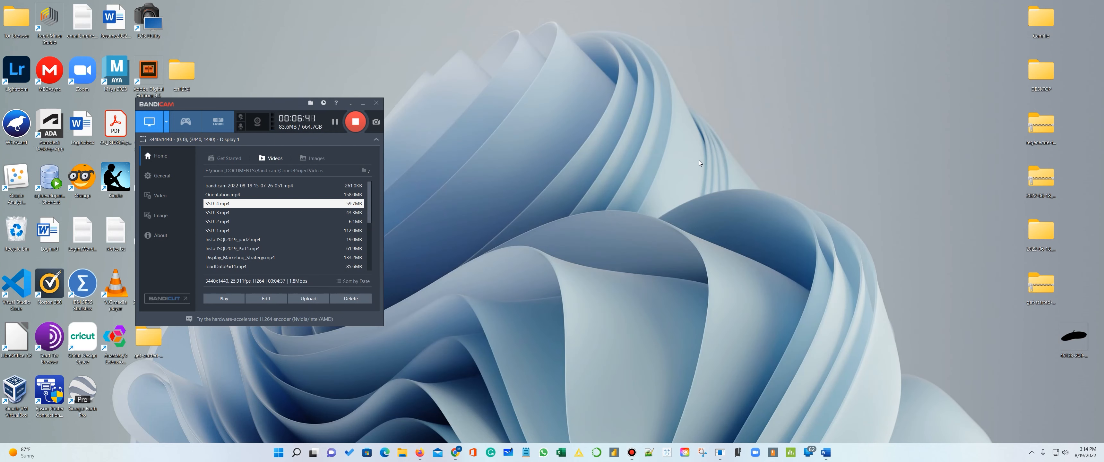